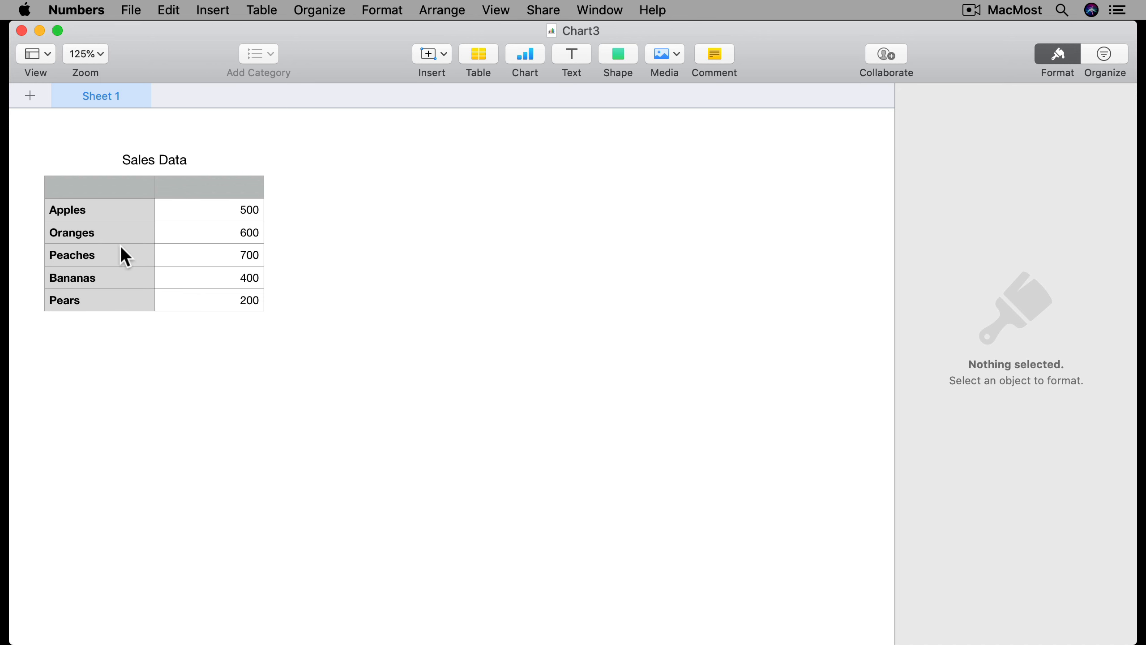
Step: Insert a 2D pie chart from the whole Sales Data table and place it beside the table
{"action": "left_click", "coordinate": [114, 224]}
{"action": "left_click", "coordinate": [27, 128]}
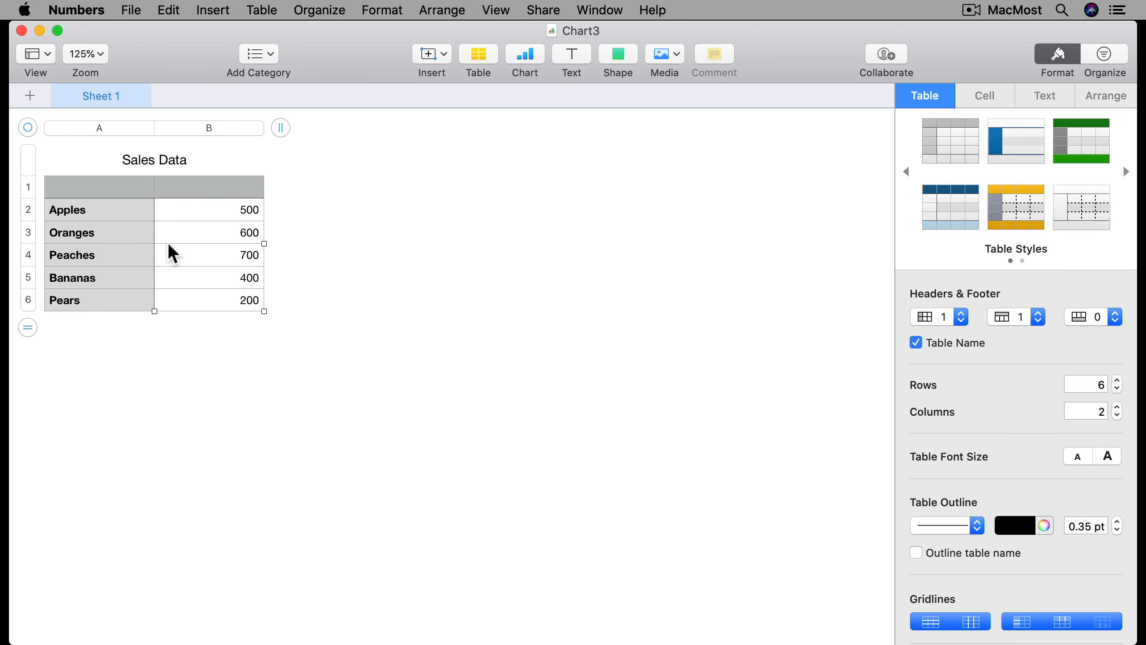
{"action": "left_click", "coordinate": [526, 58]}
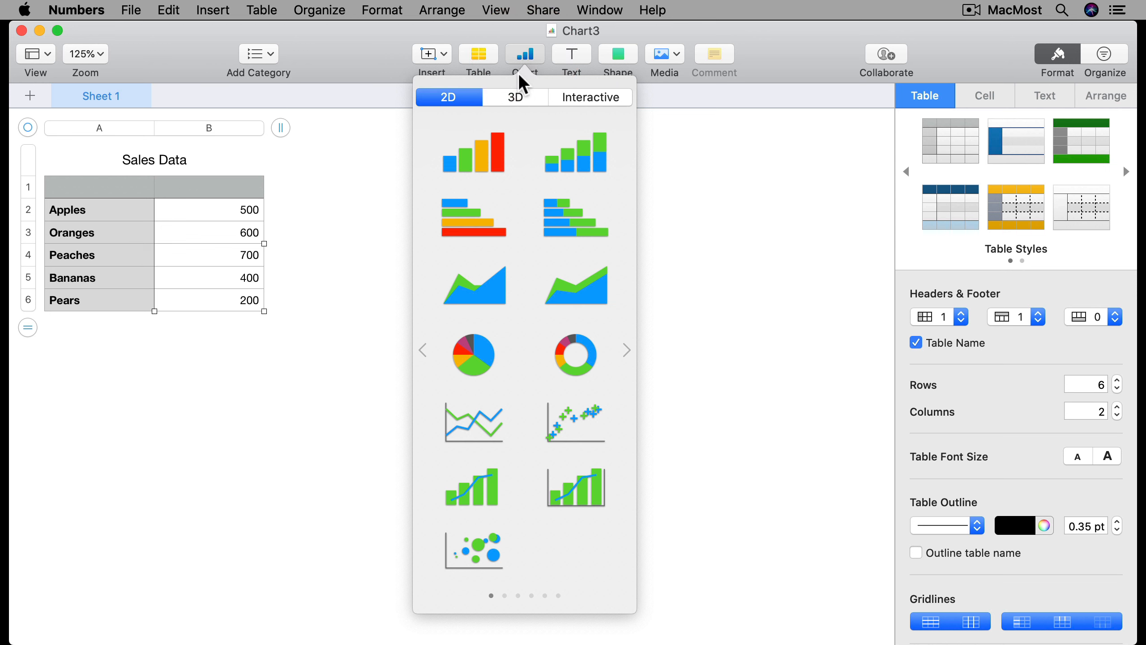
{"action": "left_click", "coordinate": [479, 358]}
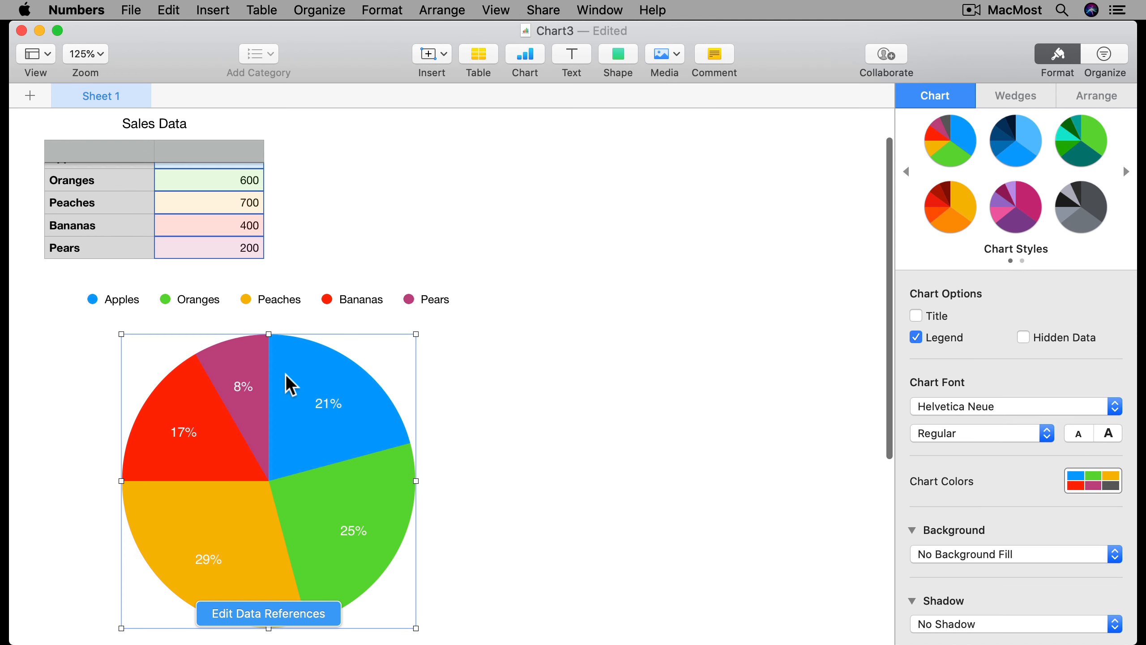
{"action": "left_click_drag", "start_coordinate": [288, 454], "coordinate": [537, 288]}
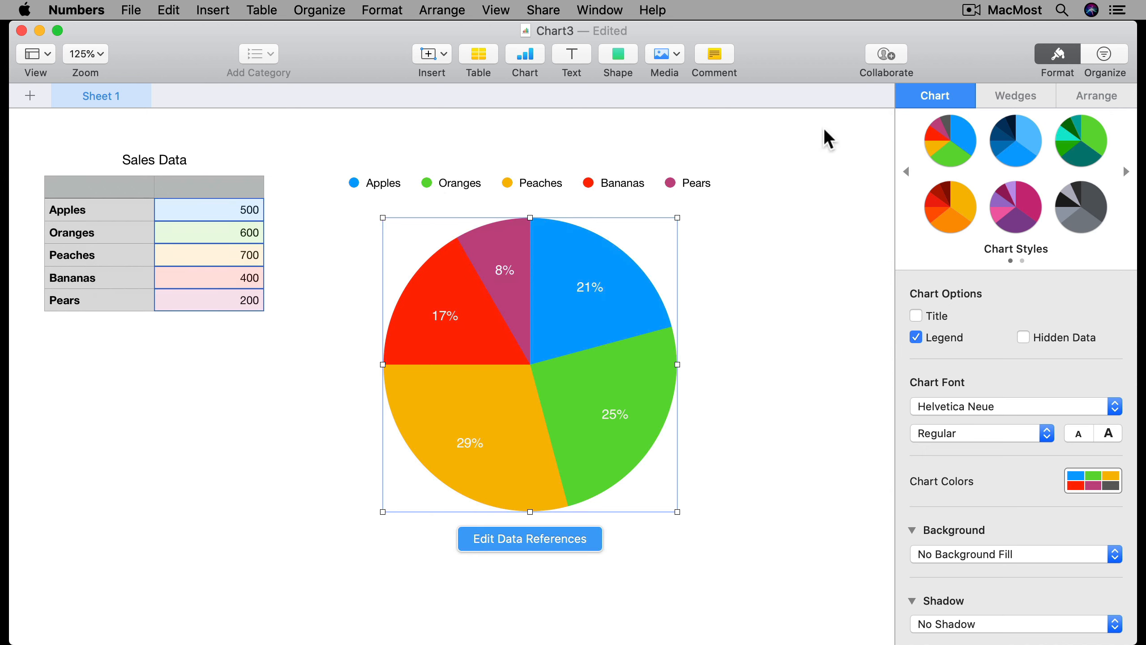
Step: Hide the pie chart's legend and label the wedges with both data point names and values
{"action": "left_click", "coordinate": [942, 339]}
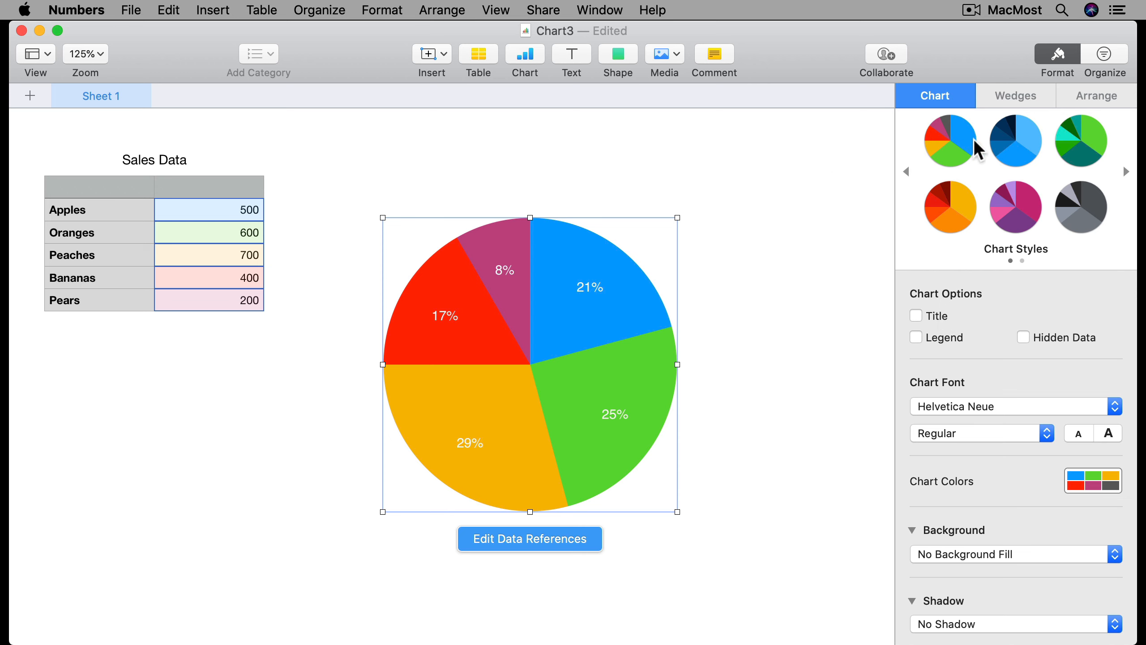
{"action": "left_click", "coordinate": [1020, 96]}
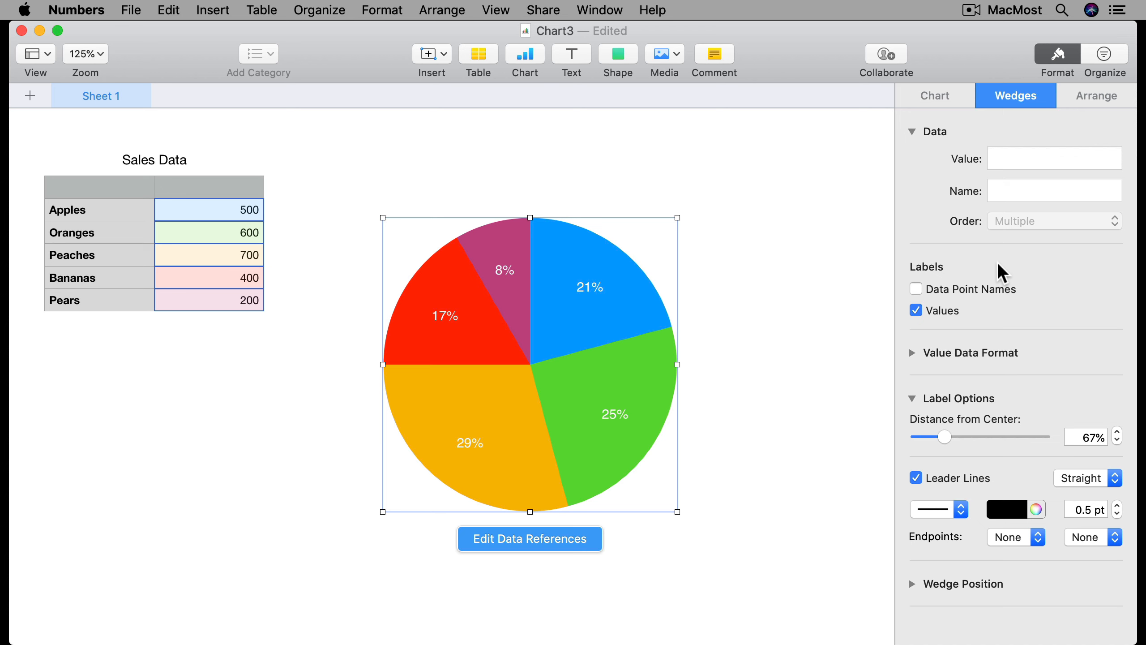
{"action": "left_click", "coordinate": [970, 289]}
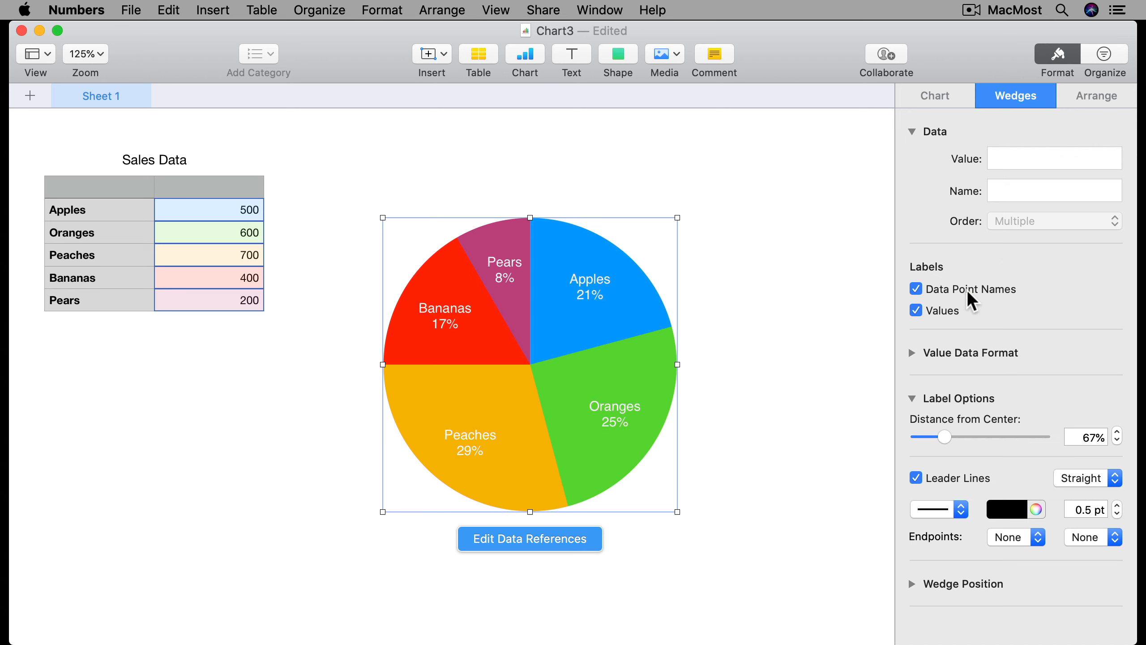
{"action": "left_click", "coordinate": [917, 312]}
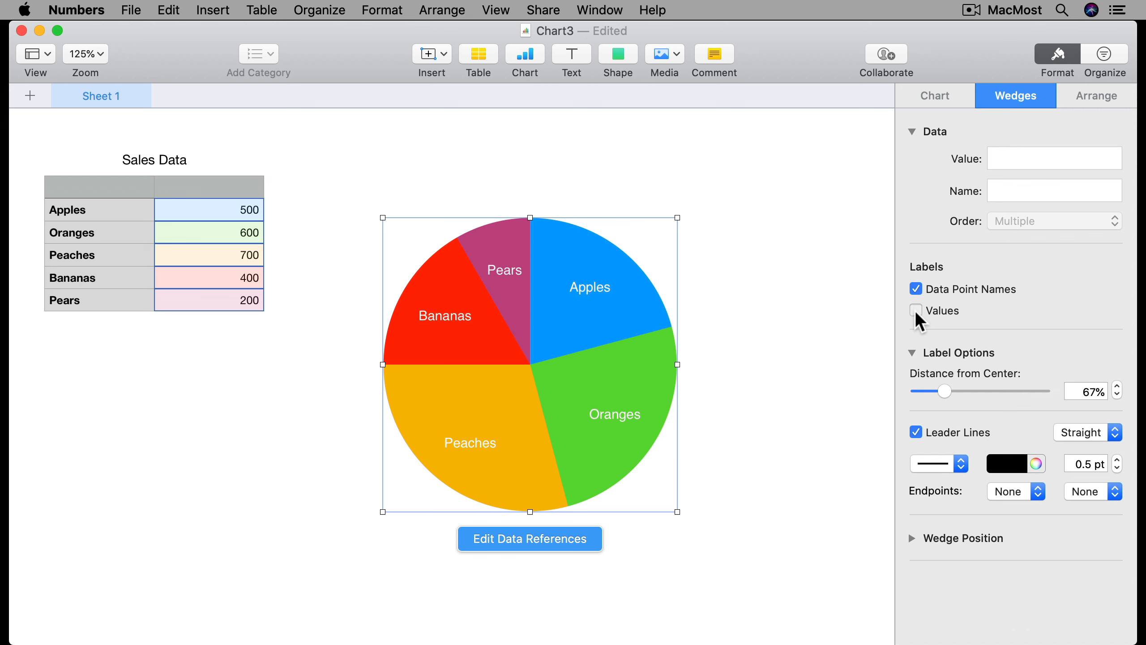
{"action": "left_click", "coordinate": [917, 312]}
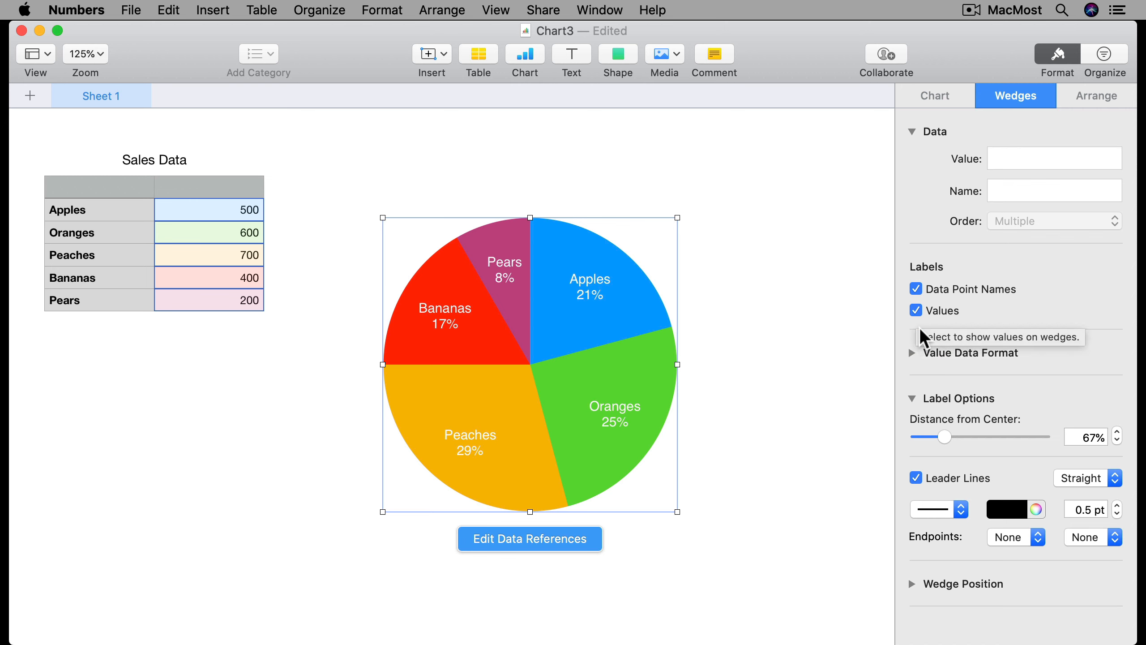
Step: Move the wedge labels outside the pie at 147% distance from center, keeping leader lines on
{"action": "left_click_drag", "start_coordinate": [947, 436], "coordinate": [1008, 428]}
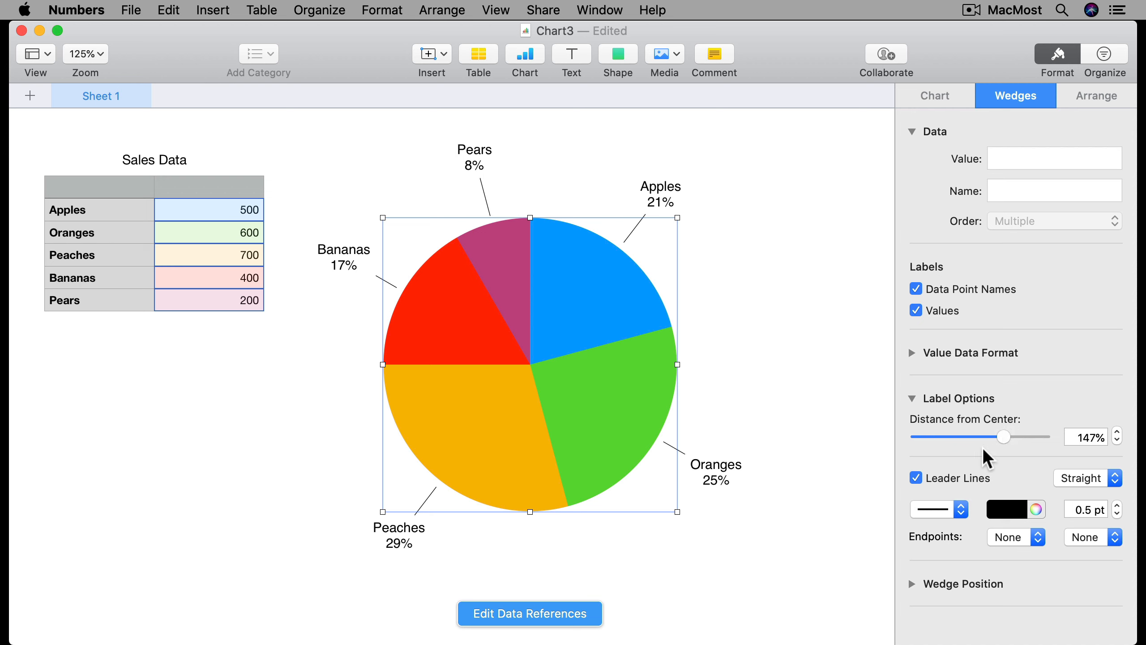
{"action": "left_click", "coordinate": [959, 486]}
{"action": "left_click", "coordinate": [960, 487]}
Step: Try separating all wedges from the pie's center and return their distance to 0%
{"action": "left_click", "coordinate": [912, 584]}
{"action": "scroll", "coordinate": [944, 584], "scroll_direction": "down", "scroll_amount": 2}
{"action": "mouse_move", "coordinate": [918, 581]}
{"action": "left_mouse_down"}
{"action": "mouse_move", "coordinate": [949, 578]}
{"action": "mouse_move", "coordinate": [908, 583]}
{"action": "left_mouse_up"}
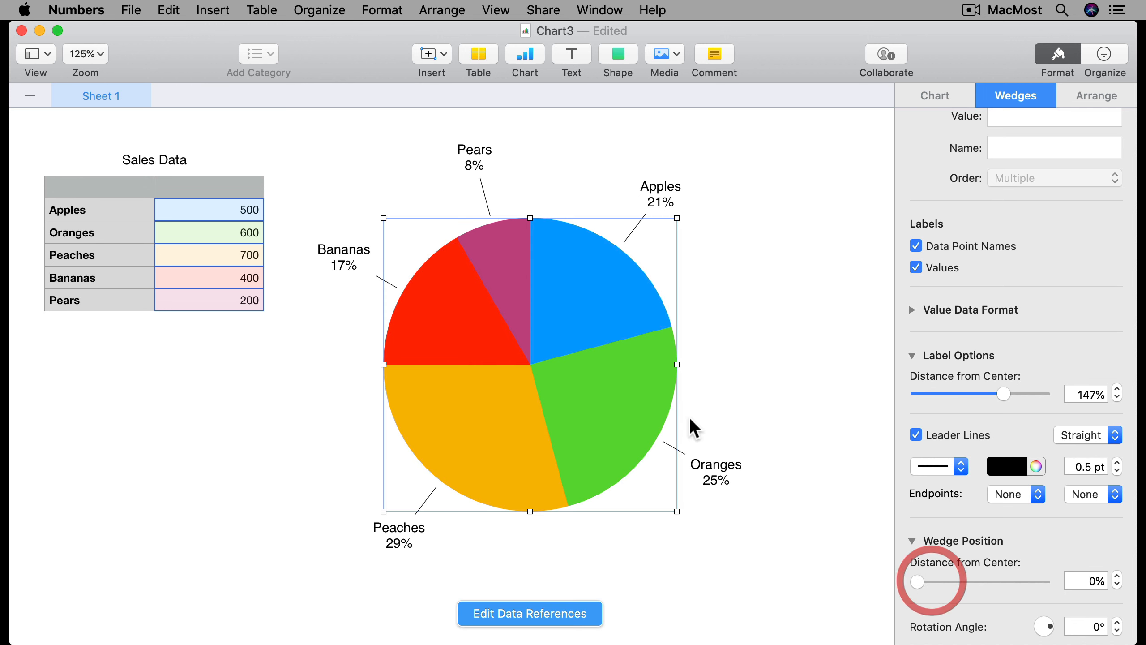
Step: Try pulling out the Oranges wedge and hiding its leader line, restoring both settings
{"action": "left_click", "coordinate": [593, 391]}
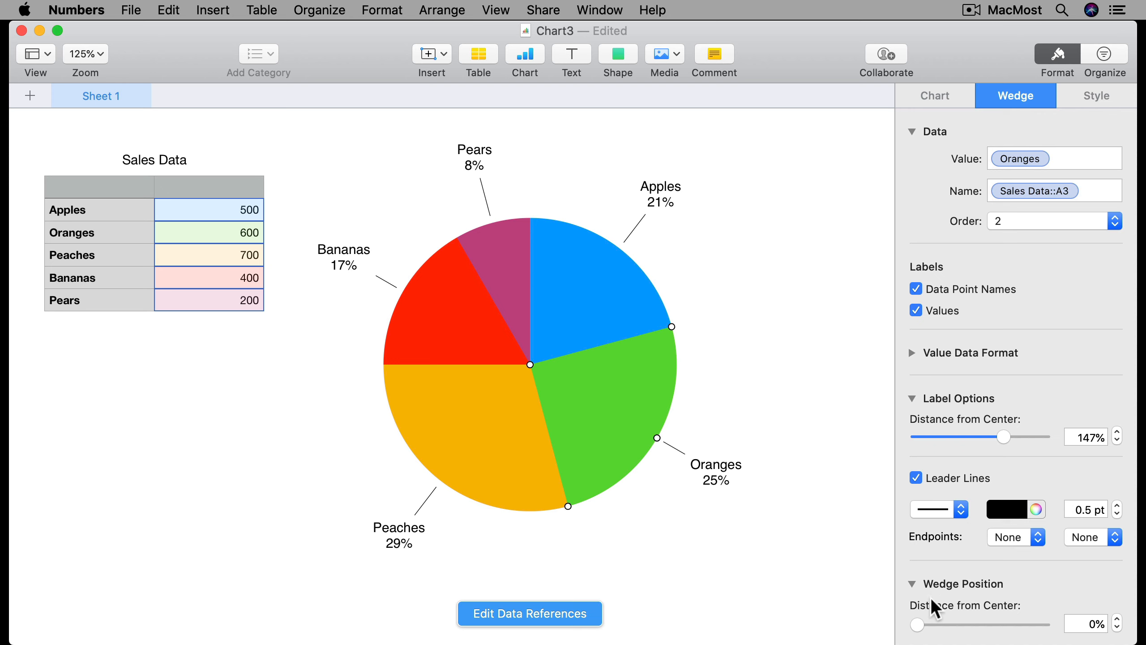
{"action": "mouse_move", "coordinate": [922, 623]}
{"action": "left_mouse_down"}
{"action": "mouse_move", "coordinate": [947, 622]}
{"action": "mouse_move", "coordinate": [911, 618]}
{"action": "left_mouse_up"}
{"action": "left_click", "coordinate": [918, 473]}
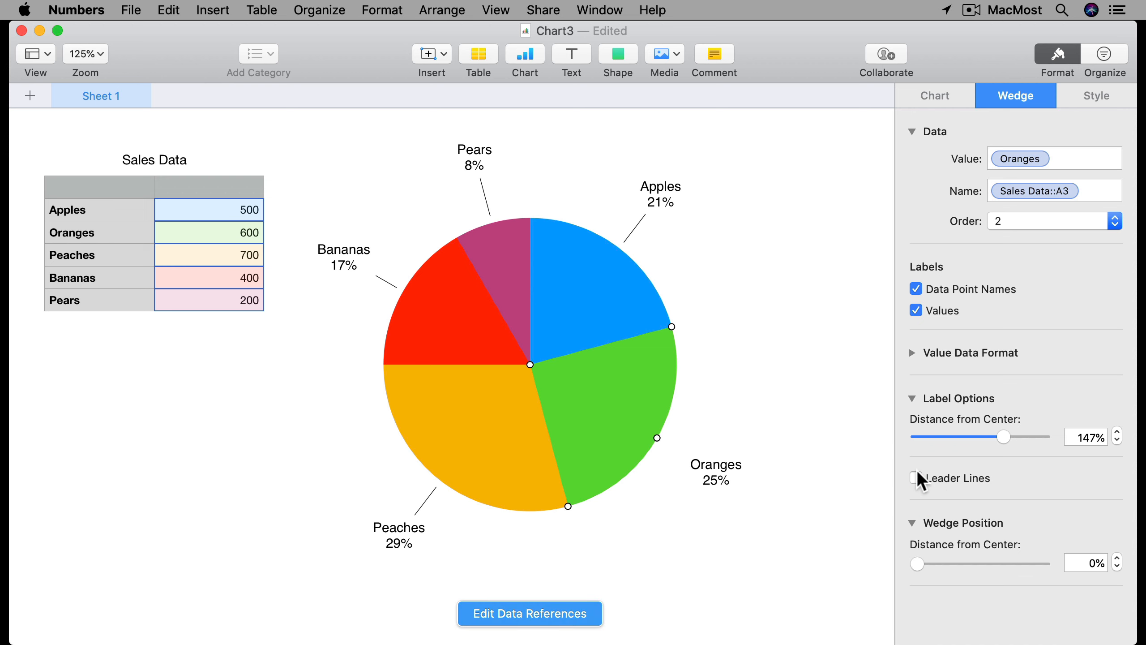
{"action": "left_click", "coordinate": [917, 473]}
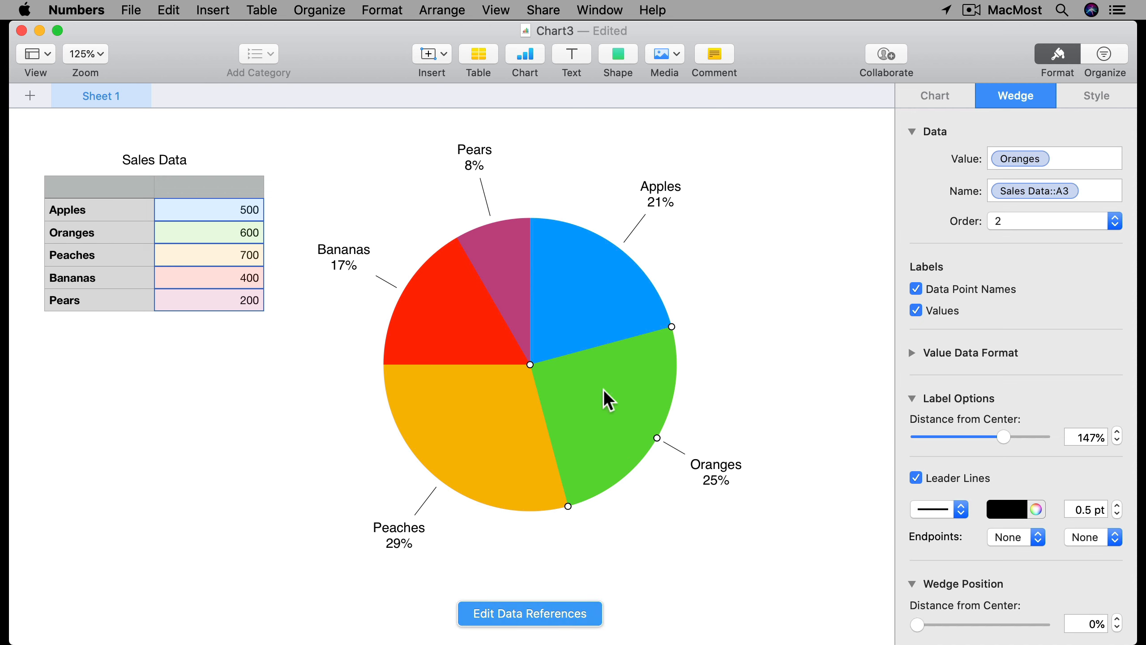
Step: Examine the data and fill style settings of individual wedges in the pie chart
{"action": "left_click", "coordinate": [589, 300]}
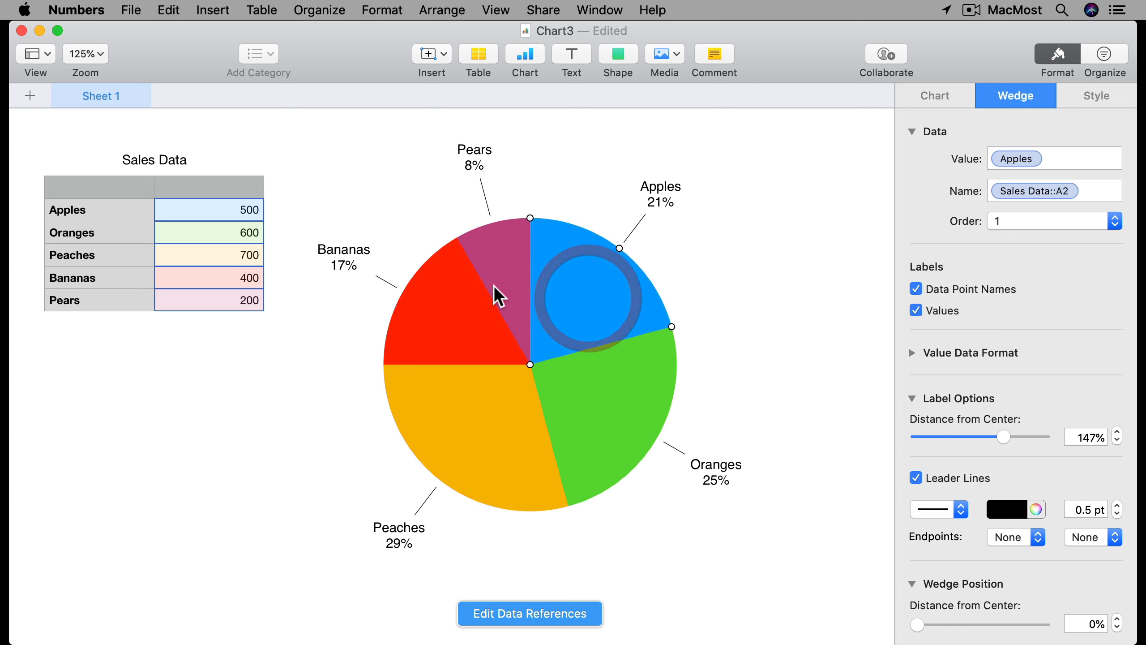
{"action": "left_click", "coordinate": [479, 280]}
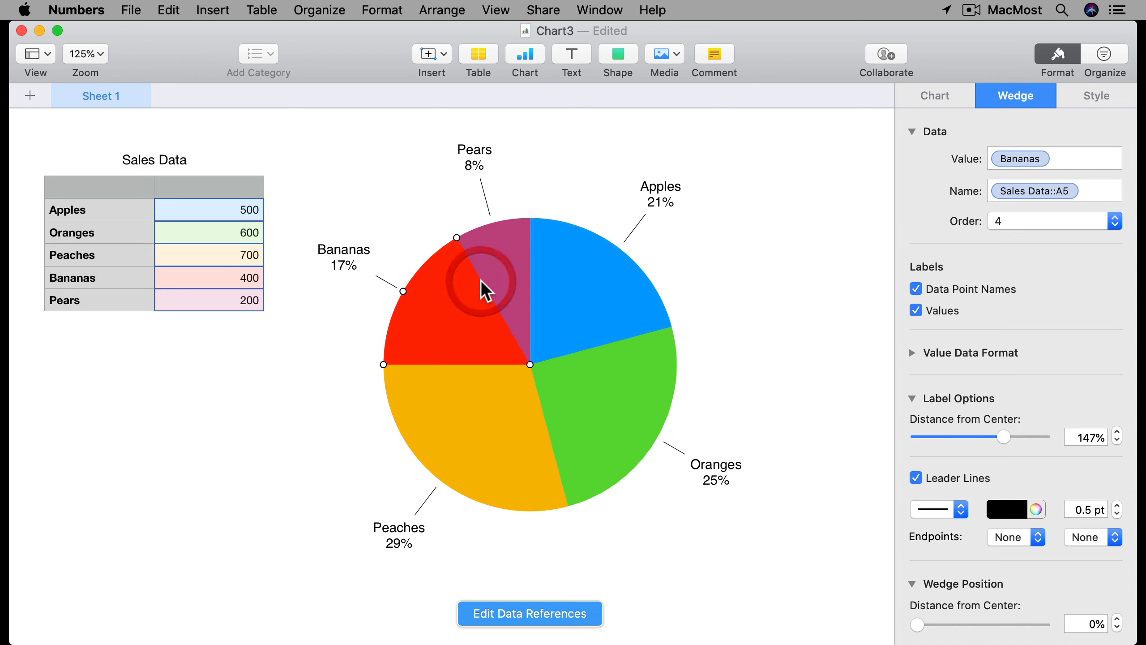
{"action": "left_click", "coordinate": [1095, 95]}
{"action": "left_click", "coordinate": [596, 298]}
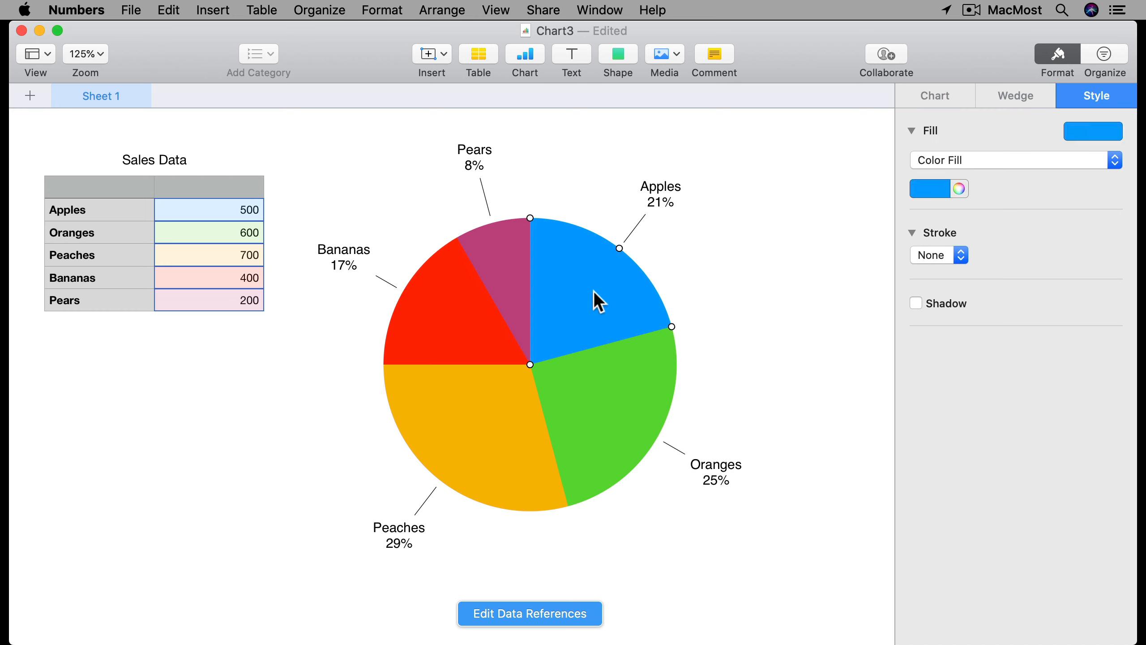
{"action": "left_click", "coordinate": [488, 291]}
{"action": "left_click", "coordinate": [469, 425]}
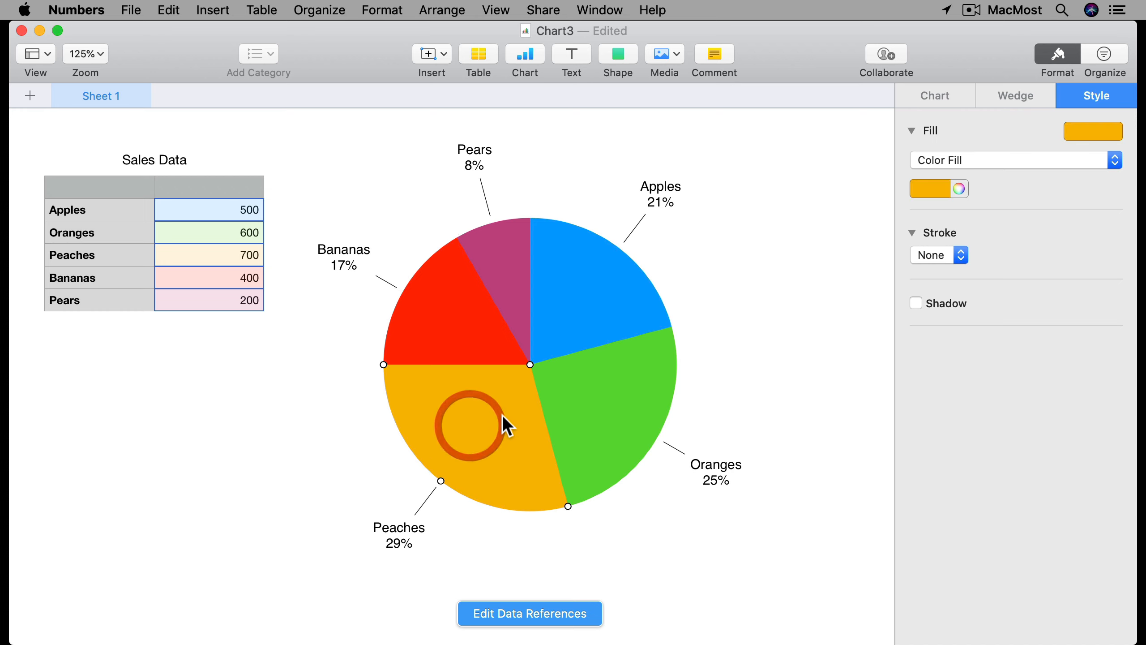
Step: Try a shadow on the Oranges wedge and remove it again
{"action": "left_click", "coordinate": [609, 392]}
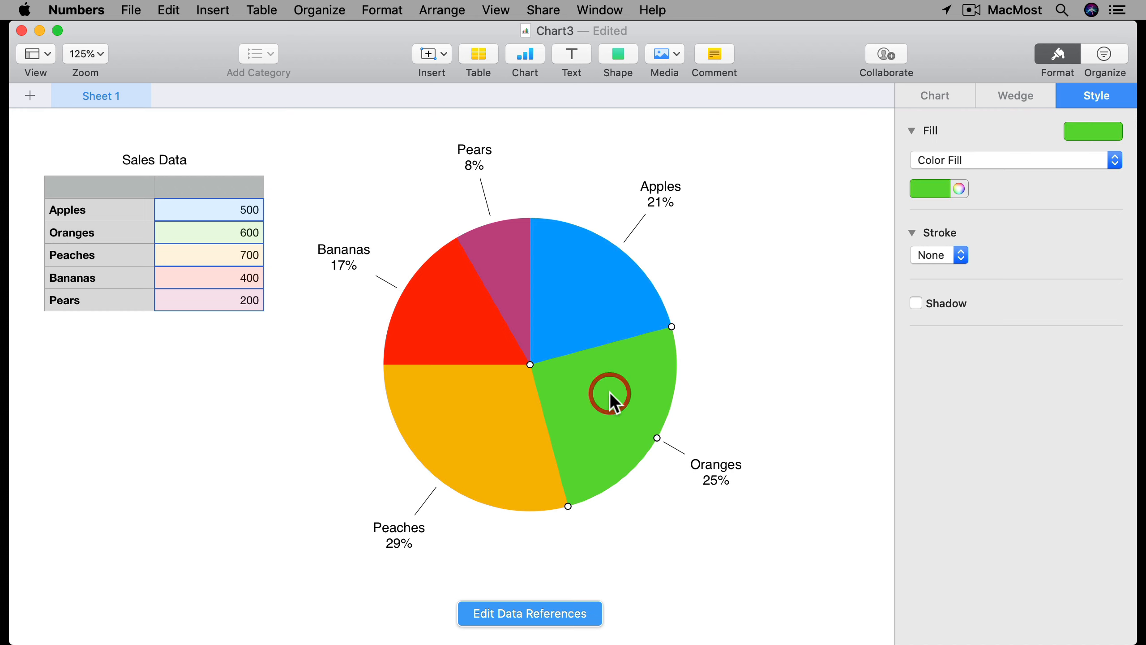
{"action": "left_click", "coordinate": [949, 300]}
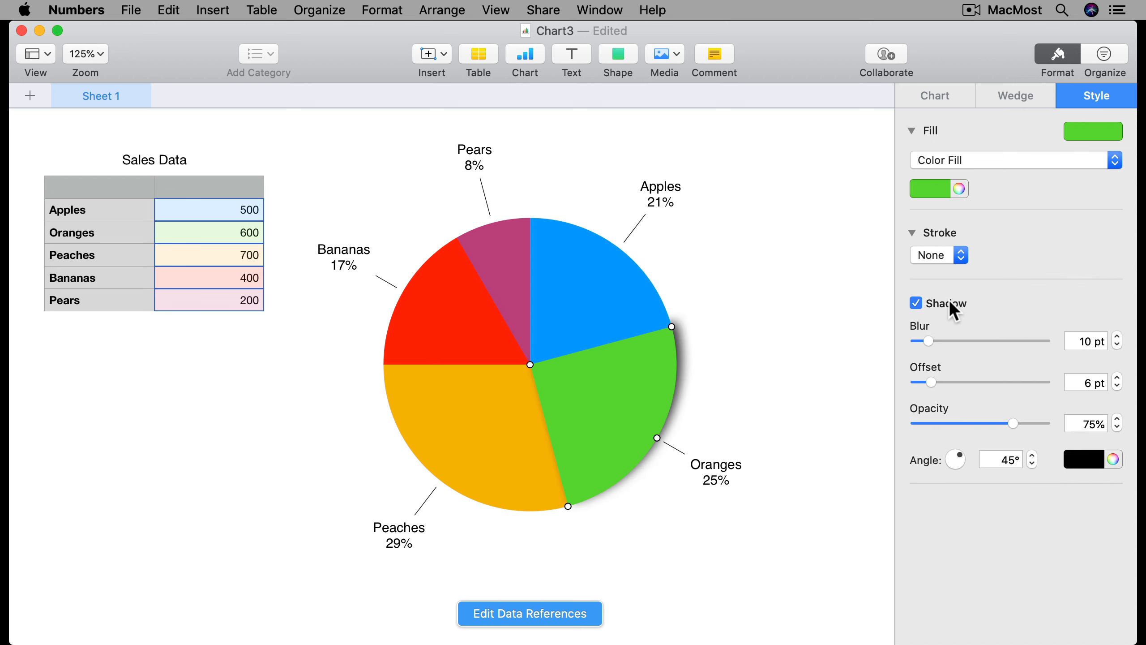
{"action": "left_click", "coordinate": [949, 300]}
Step: Select the whole pie chart and apply the green chart style to it
{"action": "left_click", "coordinate": [792, 261]}
{"action": "left_click", "coordinate": [613, 323]}
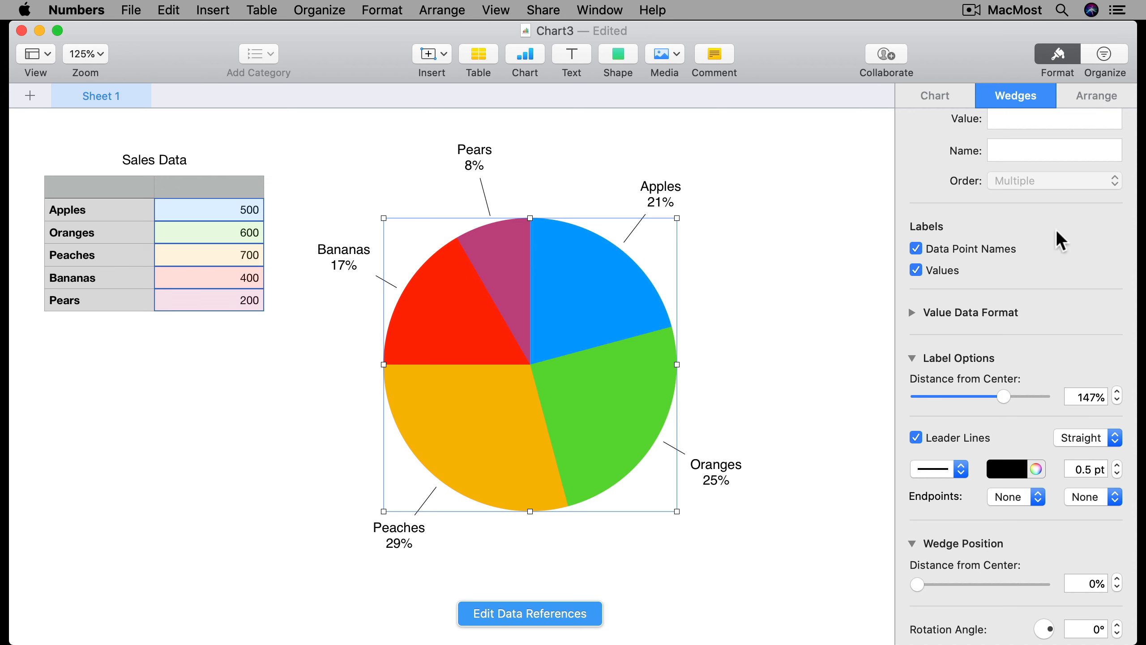
{"action": "scroll", "coordinate": [1010, 386], "scroll_direction": "down", "scroll_amount": 2}
{"action": "scroll", "coordinate": [1010, 386], "scroll_direction": "up", "scroll_amount": 4}
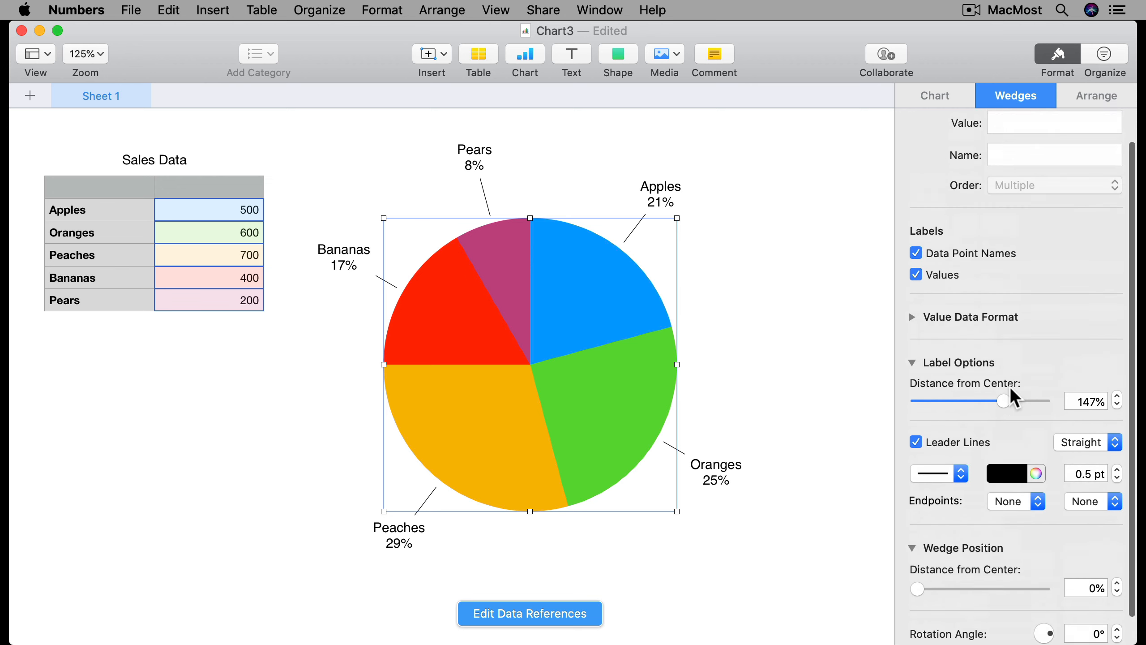
{"action": "left_click", "coordinate": [946, 93]}
{"action": "left_click", "coordinate": [945, 143]}
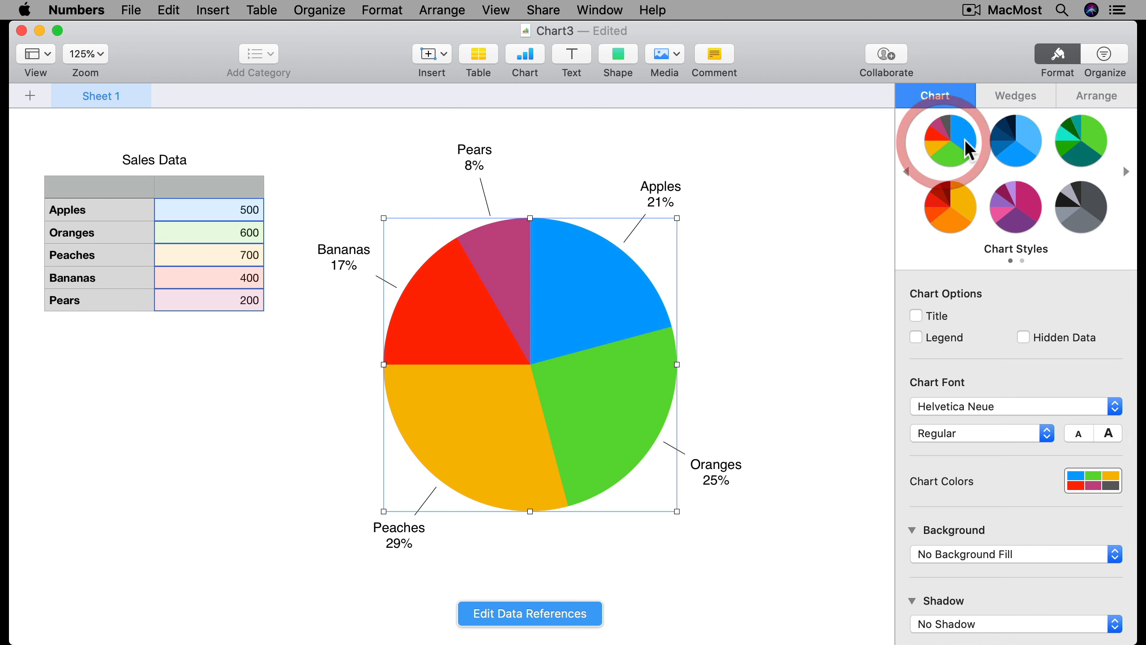
{"action": "left_click", "coordinate": [1025, 137]}
{"action": "left_click", "coordinate": [1092, 141]}
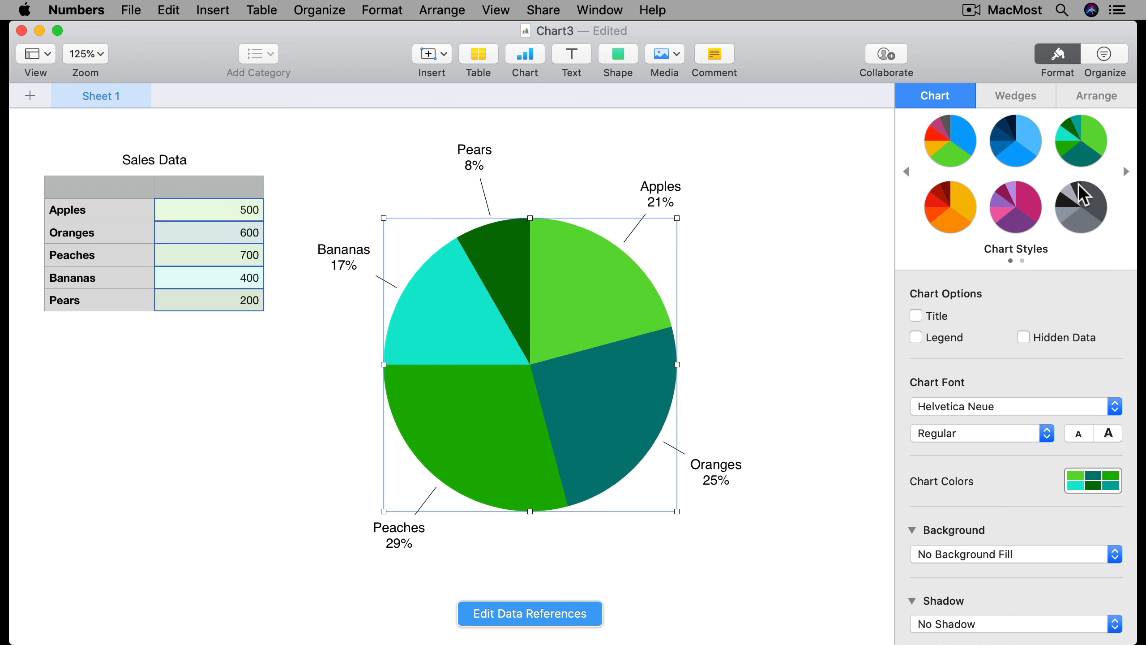
{"action": "scroll", "coordinate": [1051, 282], "scroll_direction": "down", "scroll_amount": 4}
{"action": "left_click", "coordinate": [971, 547]}
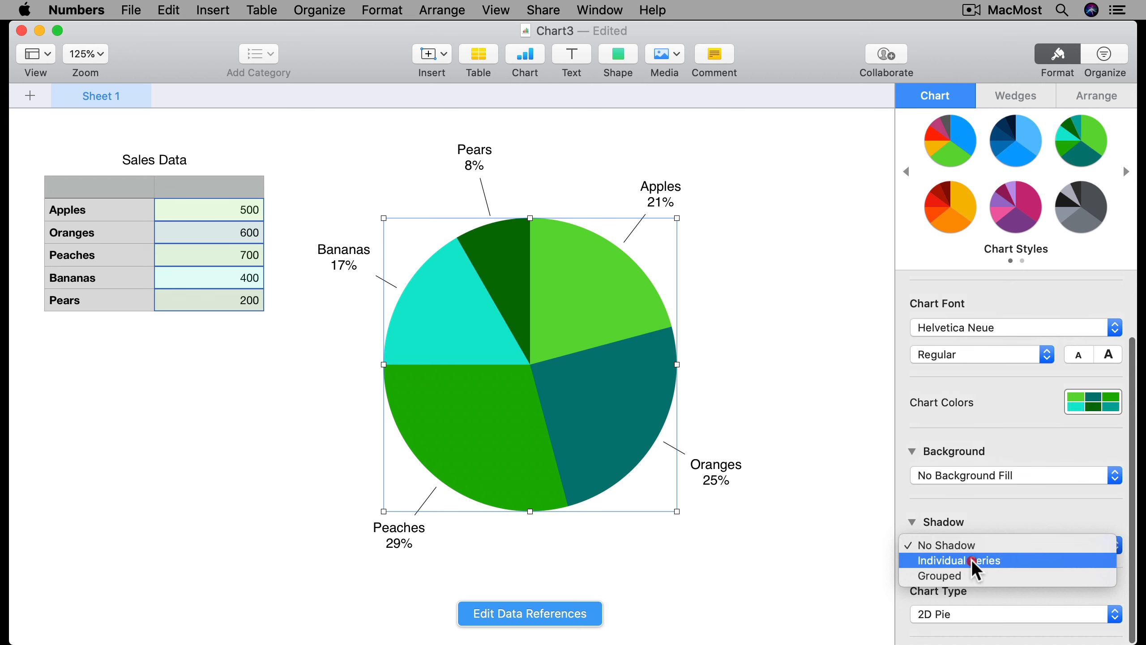
{"action": "left_click", "coordinate": [972, 542]}
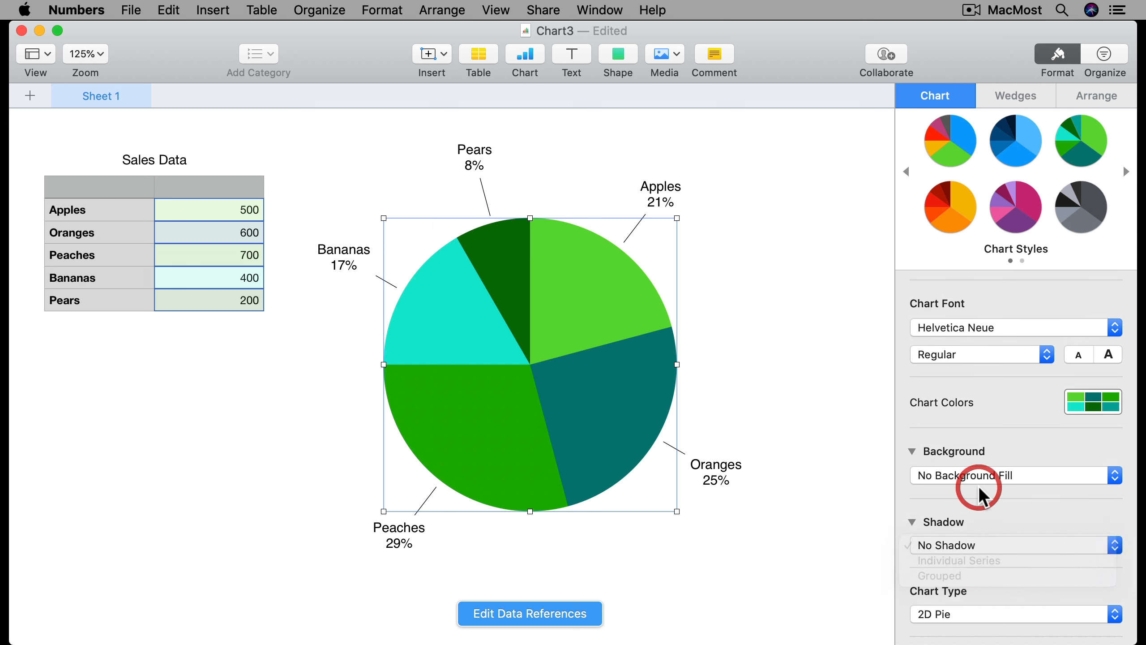
Step: Change the chart type to 3D Pie and rotate the pie so its thickness shows
{"action": "left_click", "coordinate": [967, 615]}
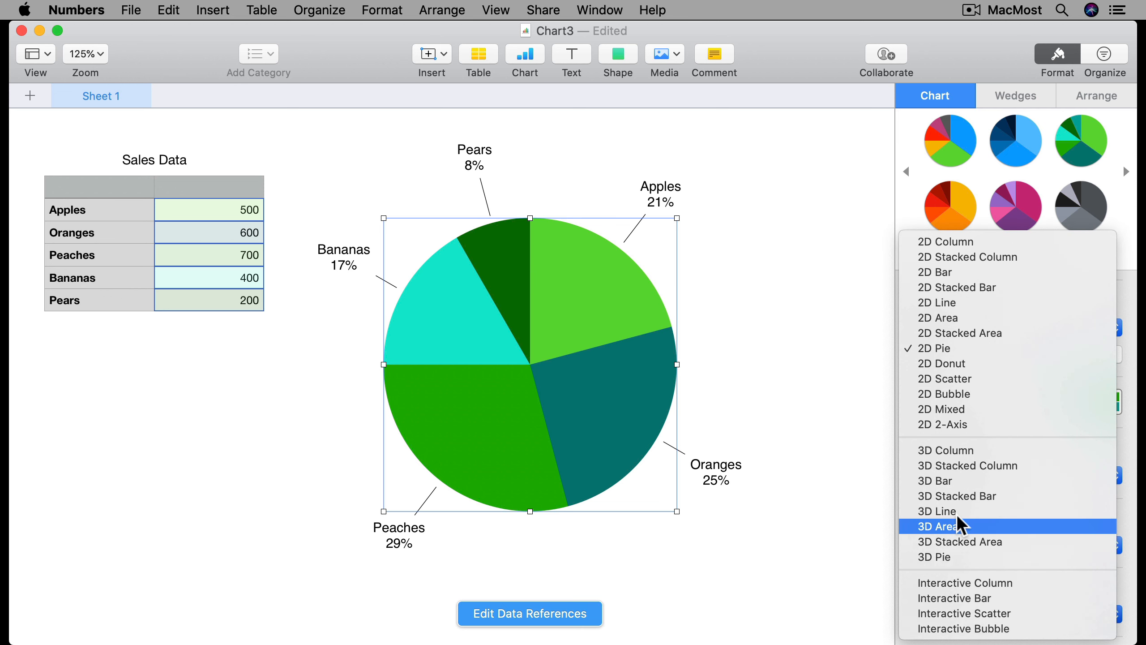
{"action": "left_click", "coordinate": [965, 556]}
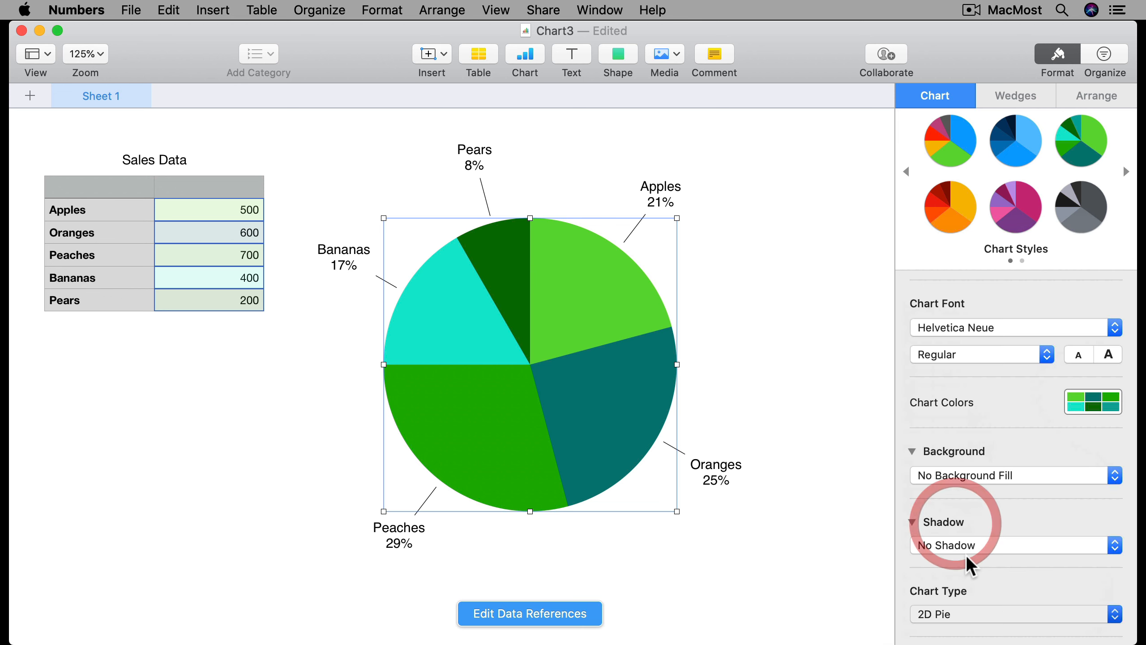
{"action": "left_click_drag", "start_coordinate": [563, 363], "coordinate": [757, 251]}
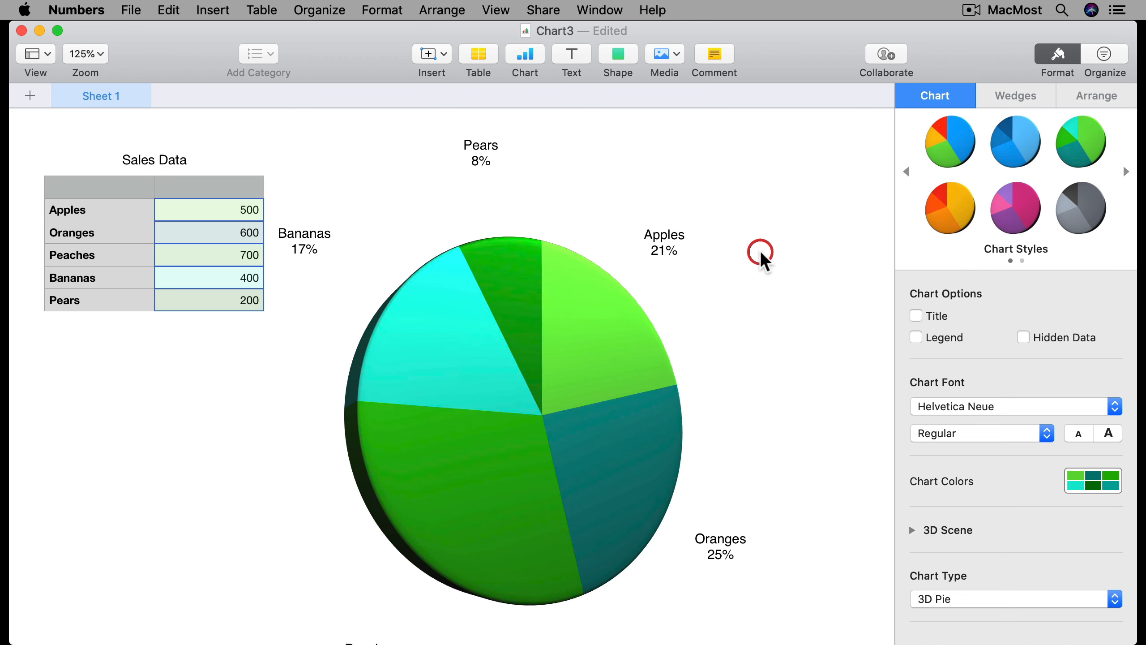
Step: Pull the Oranges wedge out to 34% from center and adjust its label's distance to sit near the wedge
{"action": "left_click", "coordinate": [1021, 104]}
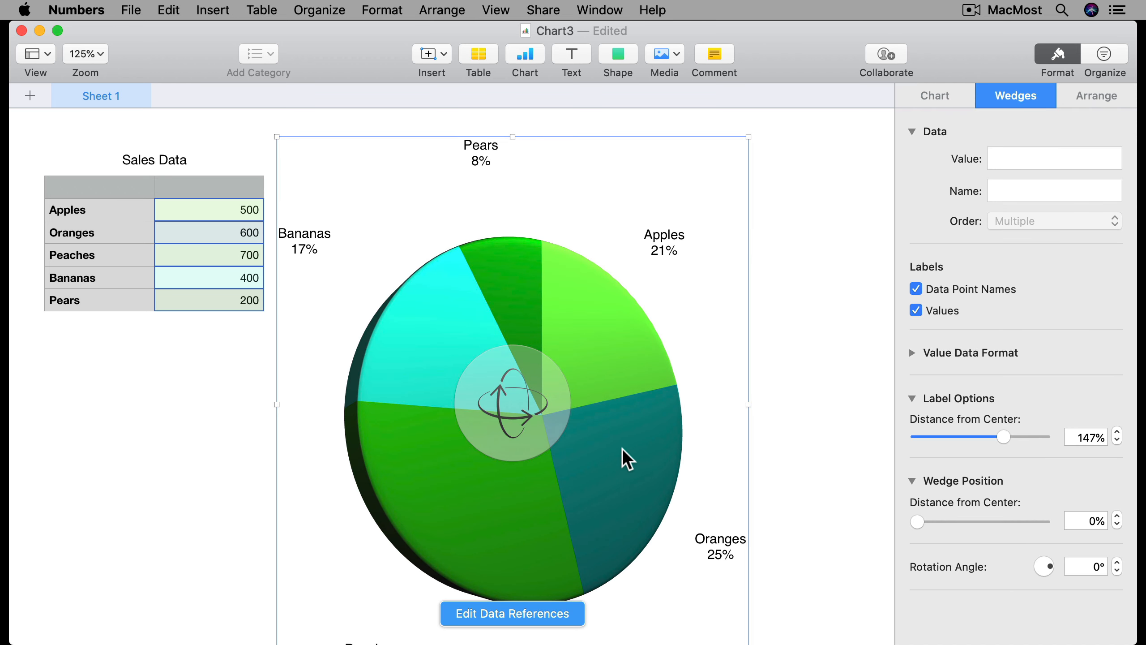
{"action": "left_click", "coordinate": [609, 459]}
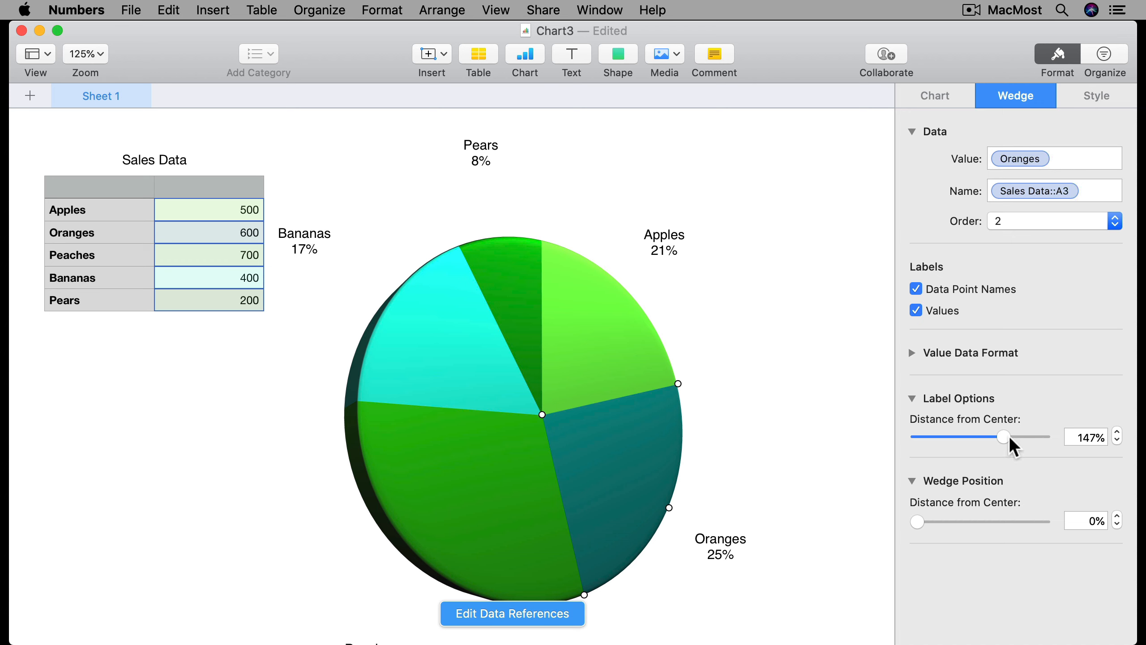
{"action": "mouse_move", "coordinate": [1004, 437]}
{"action": "left_mouse_down"}
{"action": "mouse_move", "coordinate": [1019, 436]}
{"action": "mouse_move", "coordinate": [1006, 436]}
{"action": "left_mouse_up"}
{"action": "left_click_drag", "start_coordinate": [929, 521], "coordinate": [956, 518]}
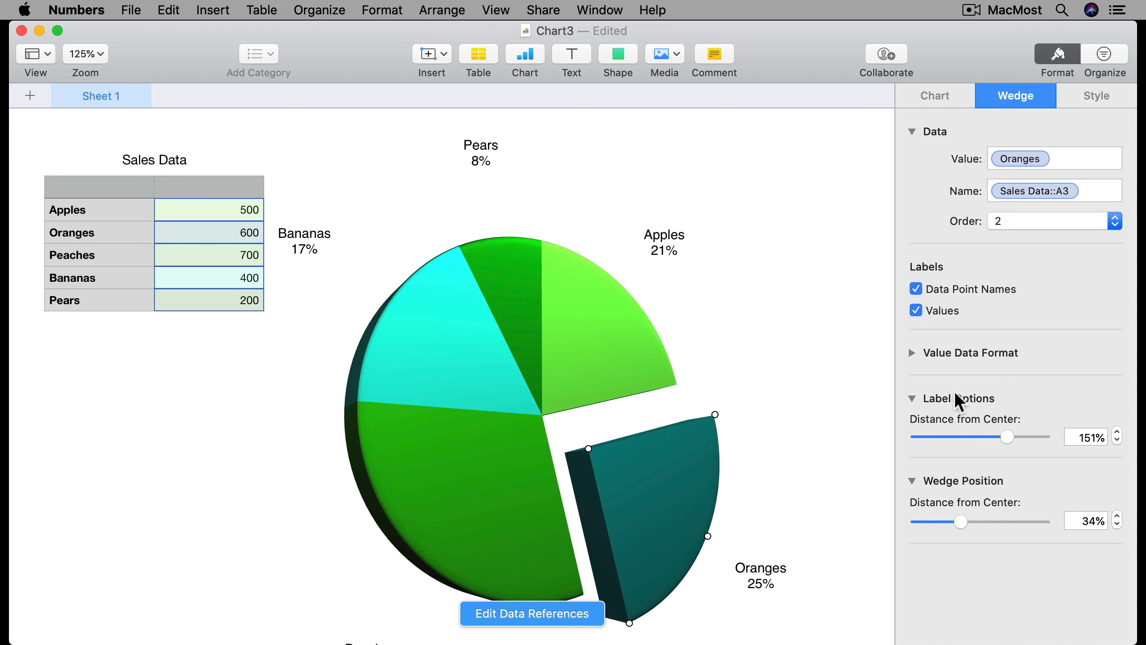
{"action": "mouse_move", "coordinate": [1001, 434]}
{"action": "left_mouse_down"}
{"action": "mouse_move", "coordinate": [971, 436]}
{"action": "mouse_move", "coordinate": [1003, 436]}
{"action": "left_mouse_up"}
Step: Bring the Apples and Bananas labels closer to the pie, with the Bananas label at 126% distance from center
{"action": "left_click", "coordinate": [576, 328]}
{"action": "left_click", "coordinate": [696, 274]}
{"action": "left_click", "coordinate": [573, 326]}
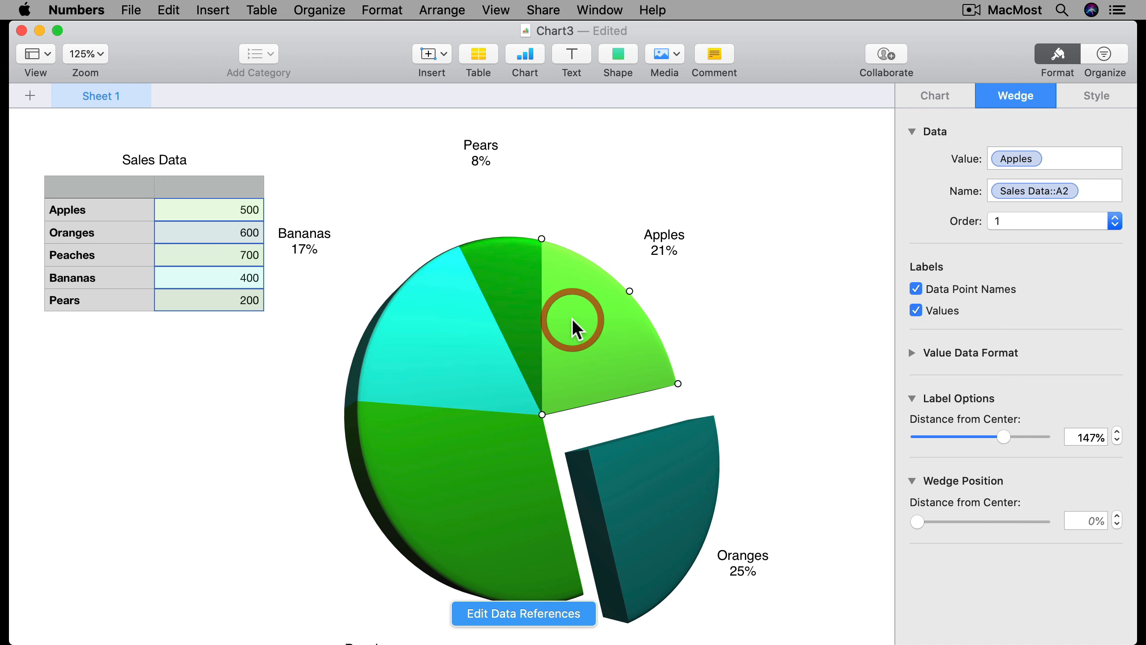
{"action": "left_click", "coordinate": [763, 332]}
{"action": "left_click", "coordinate": [619, 337]}
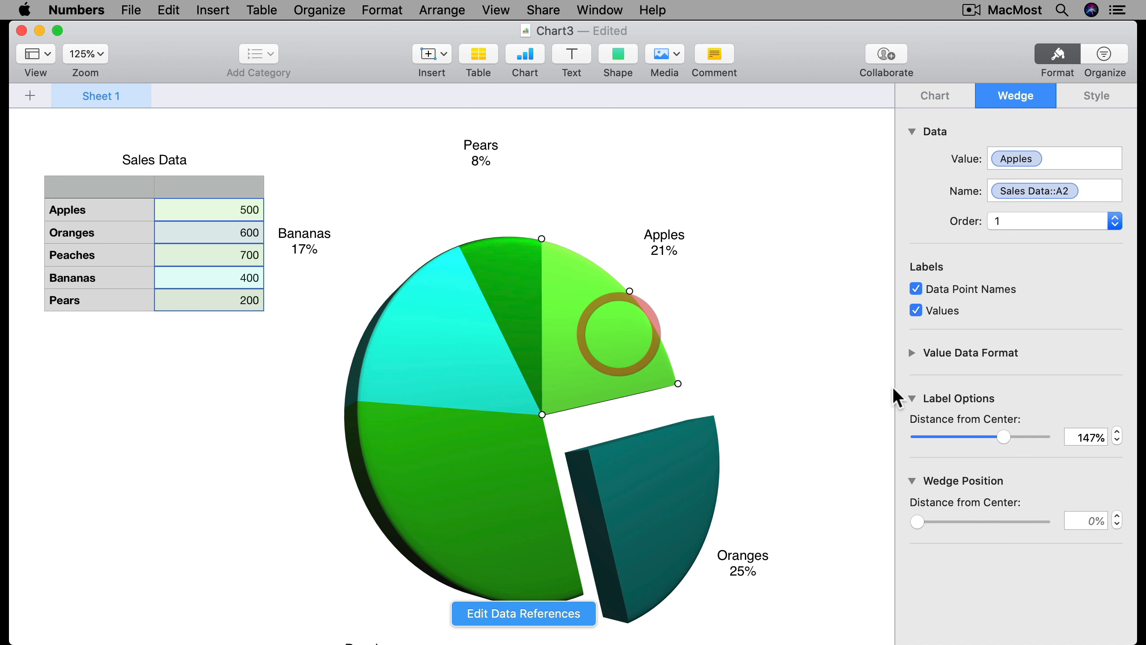
{"action": "mouse_move", "coordinate": [993, 435]}
{"action": "left_mouse_down"}
{"action": "mouse_move", "coordinate": [960, 434]}
{"action": "mouse_move", "coordinate": [988, 436]}
{"action": "left_mouse_up"}
{"action": "left_click", "coordinate": [490, 356]}
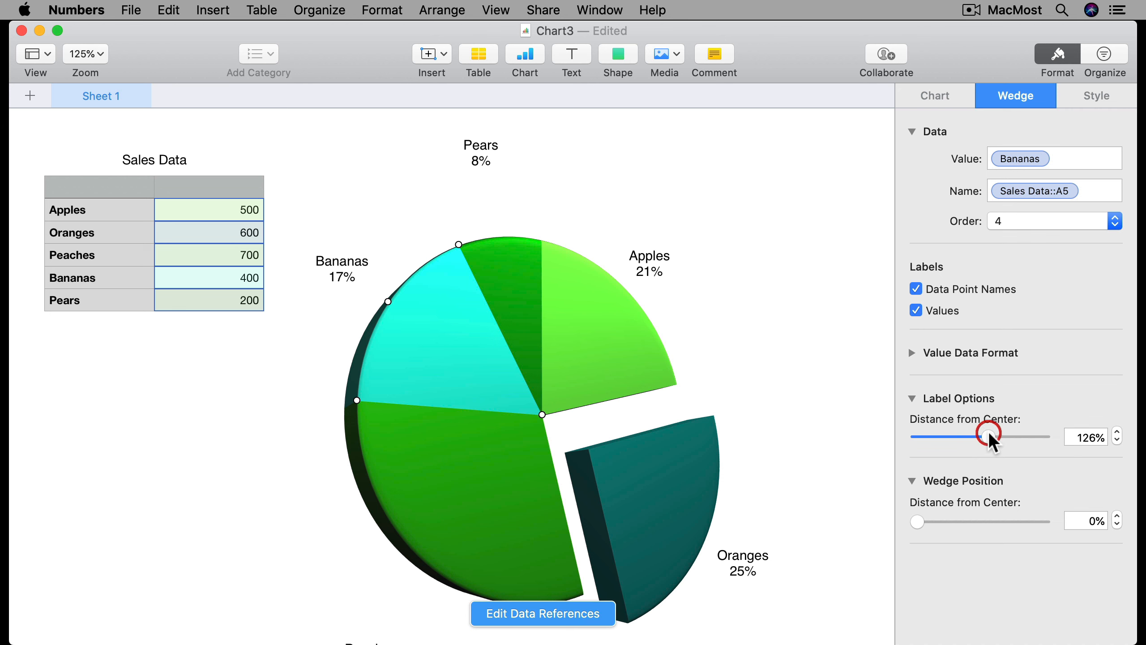
Step: Change the chart type from 3D Pie to 2D Donut
{"action": "left_click", "coordinate": [934, 96]}
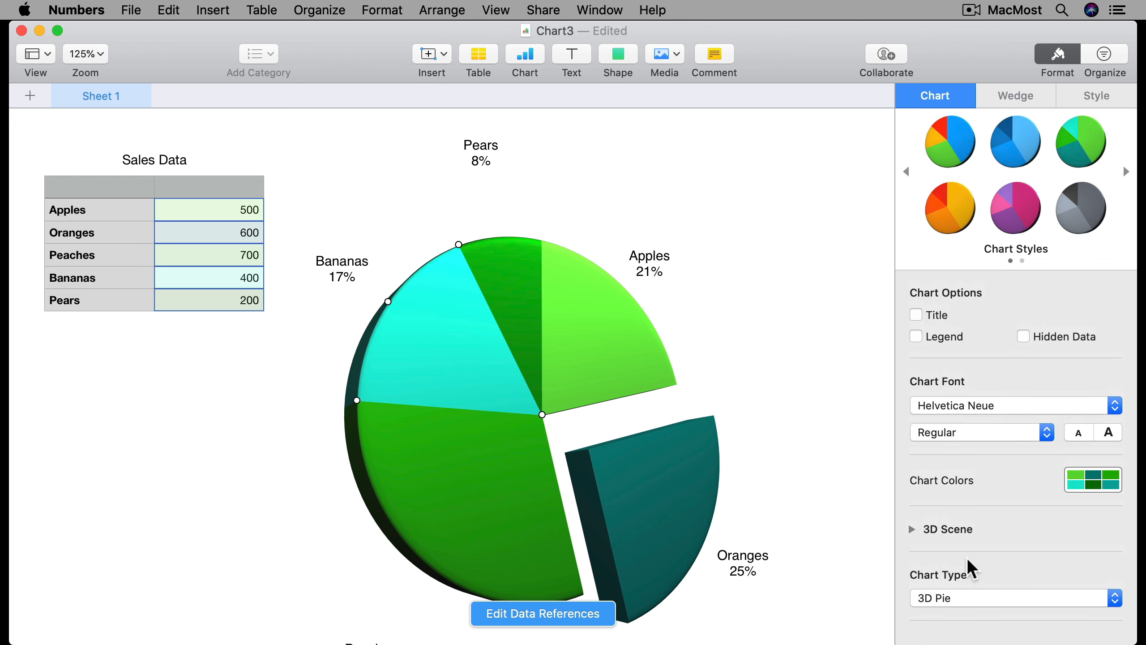
{"action": "left_click", "coordinate": [966, 598]}
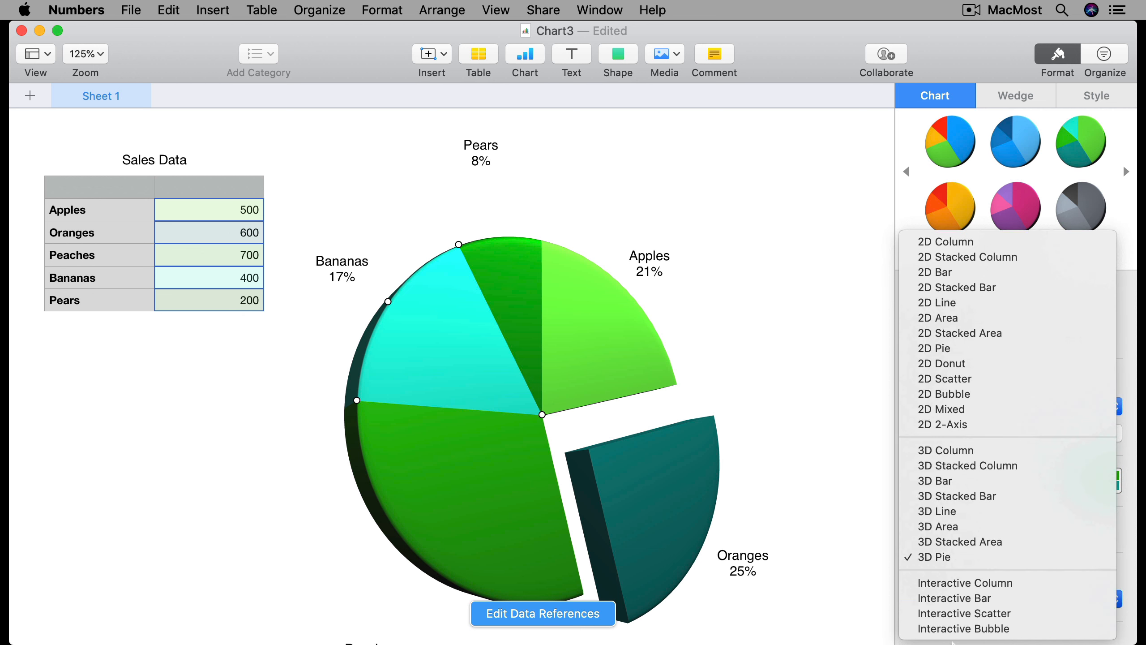
{"action": "left_click", "coordinate": [969, 364]}
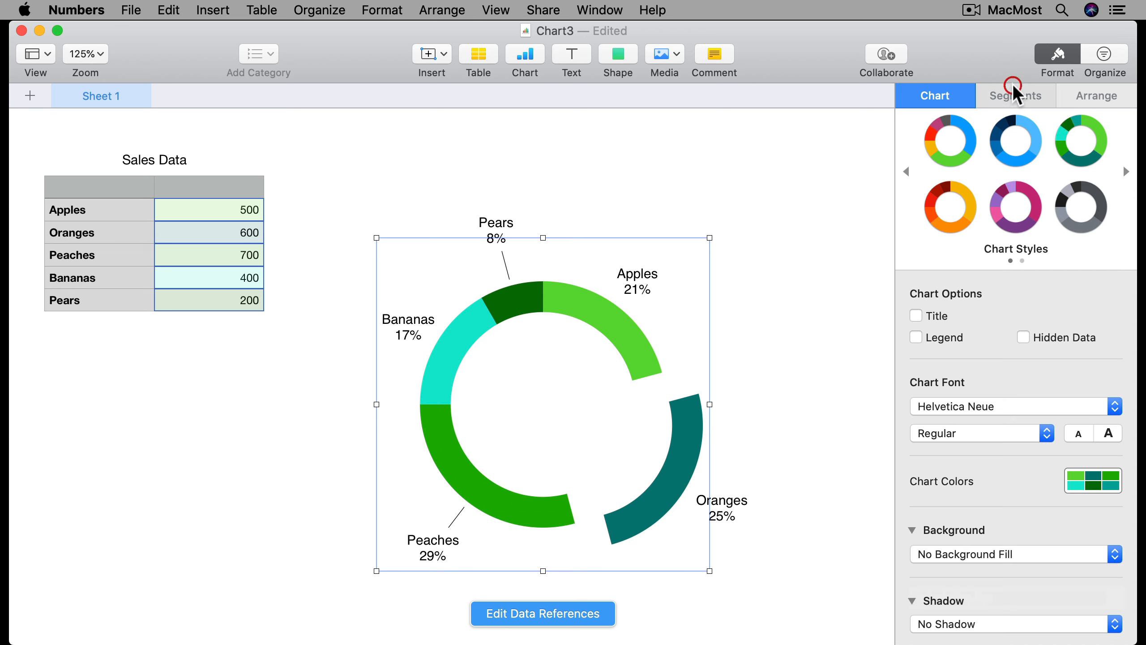
Step: Set the donut chart's inner radius to 74%
{"action": "left_click", "coordinate": [1011, 96]}
{"action": "scroll", "coordinate": [996, 485], "scroll_direction": "down", "scroll_amount": 3}
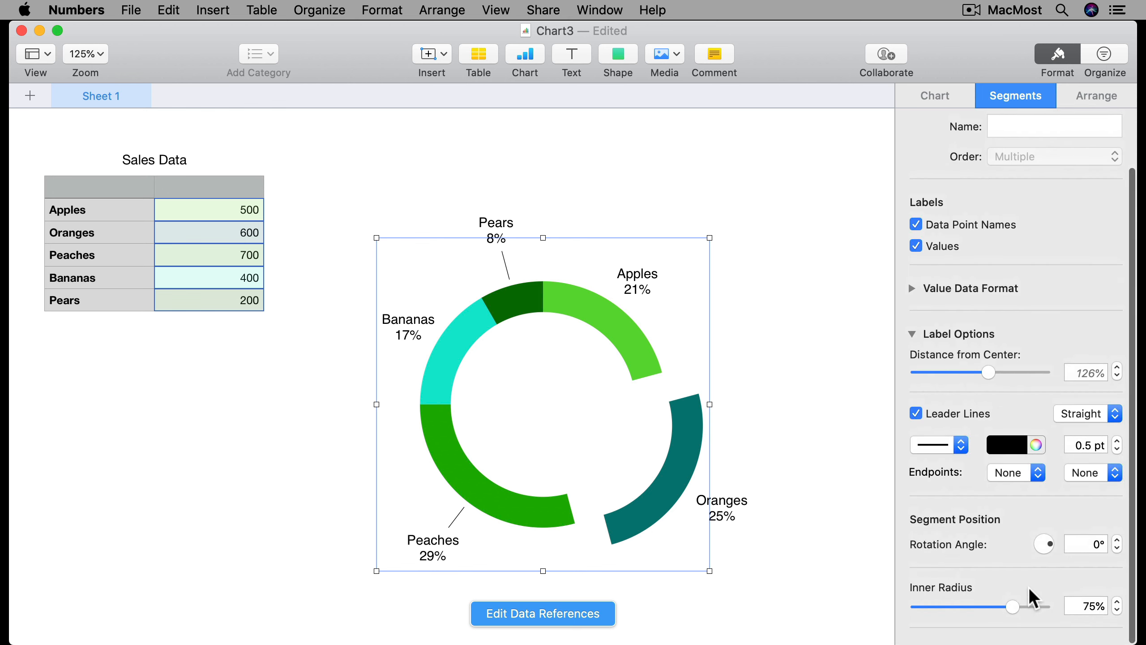
{"action": "mouse_move", "coordinate": [1013, 609]}
{"action": "left_mouse_down"}
{"action": "mouse_move", "coordinate": [987, 604]}
{"action": "mouse_move", "coordinate": [1013, 606]}
{"action": "left_mouse_up"}
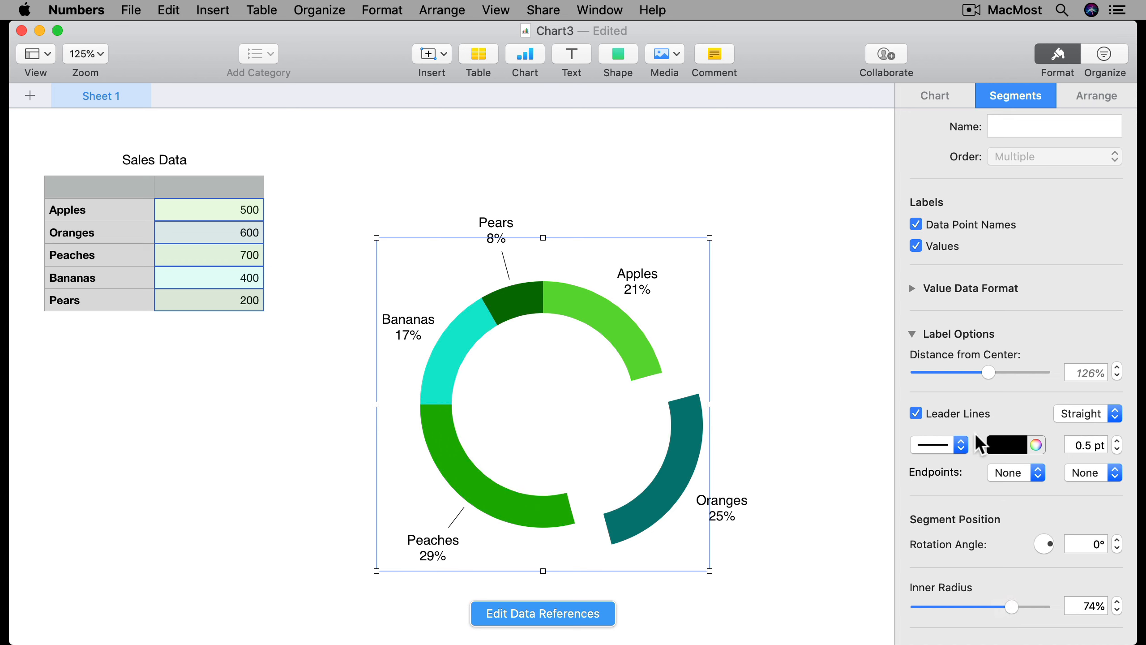
Step: Move all the donut's segment labels out to 143% from center, keeping straight leader lines turned on
{"action": "mouse_move", "coordinate": [987, 372]}
{"action": "left_mouse_down"}
{"action": "mouse_move", "coordinate": [1006, 371]}
{"action": "mouse_move", "coordinate": [992, 372]}
{"action": "left_mouse_up"}
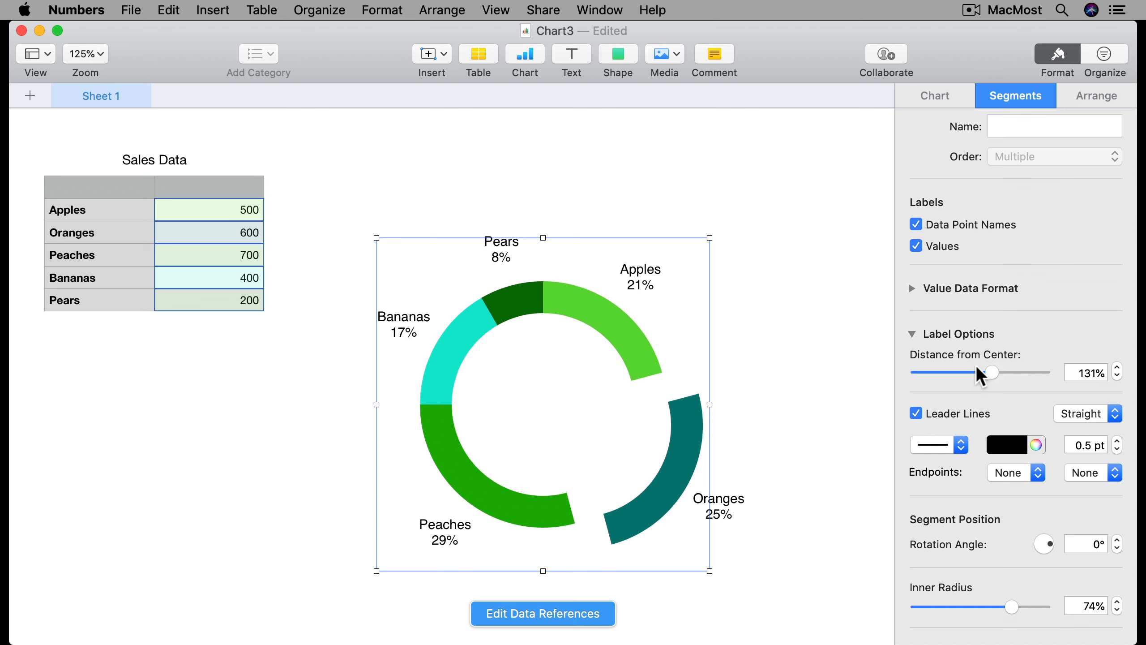
{"action": "left_click", "coordinate": [916, 413]}
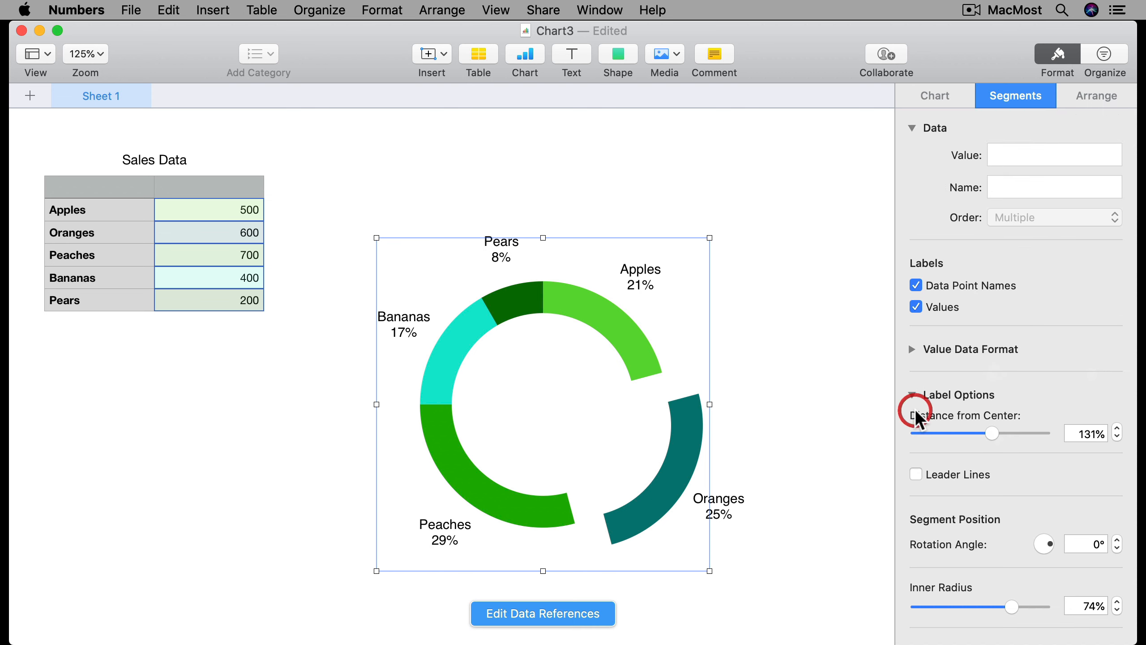
{"action": "left_click", "coordinate": [925, 477]}
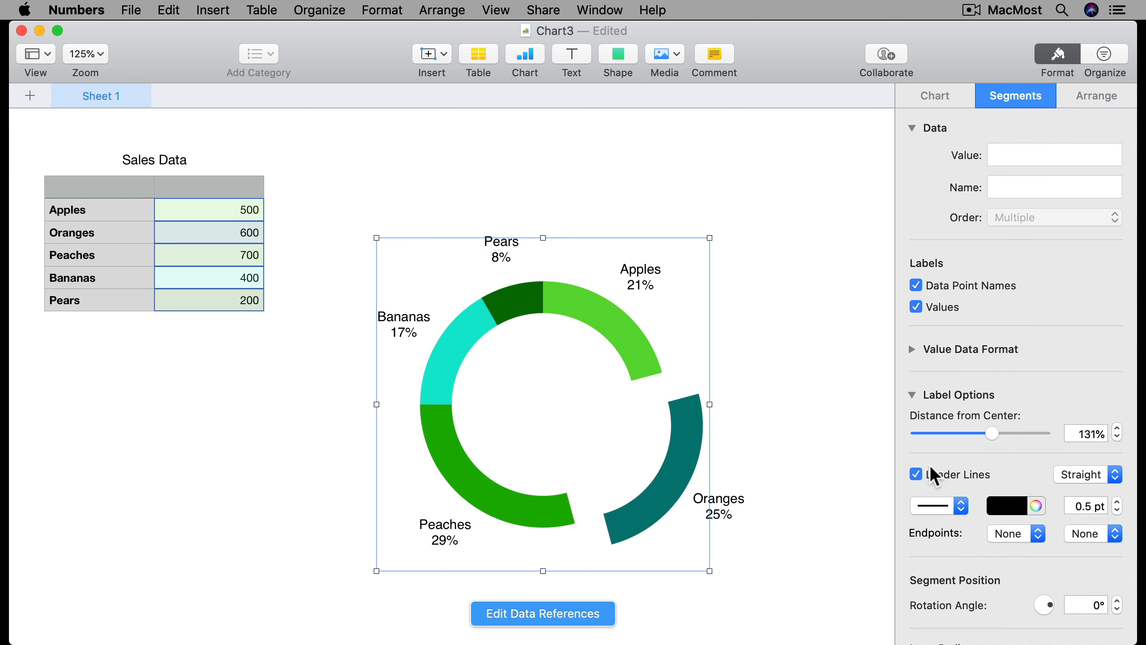
{"action": "left_click_drag", "start_coordinate": [981, 435], "coordinate": [1002, 435]}
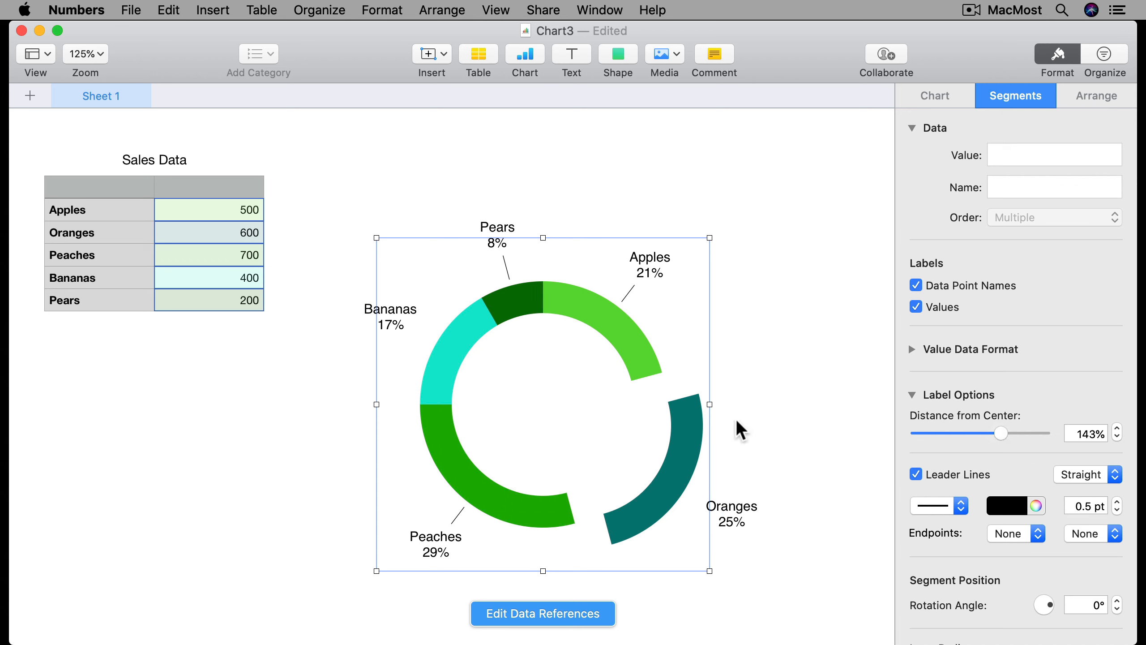
Step: Bring the Oranges segment back into the ring by setting its segment position to 0% from center
{"action": "left_click", "coordinate": [672, 435]}
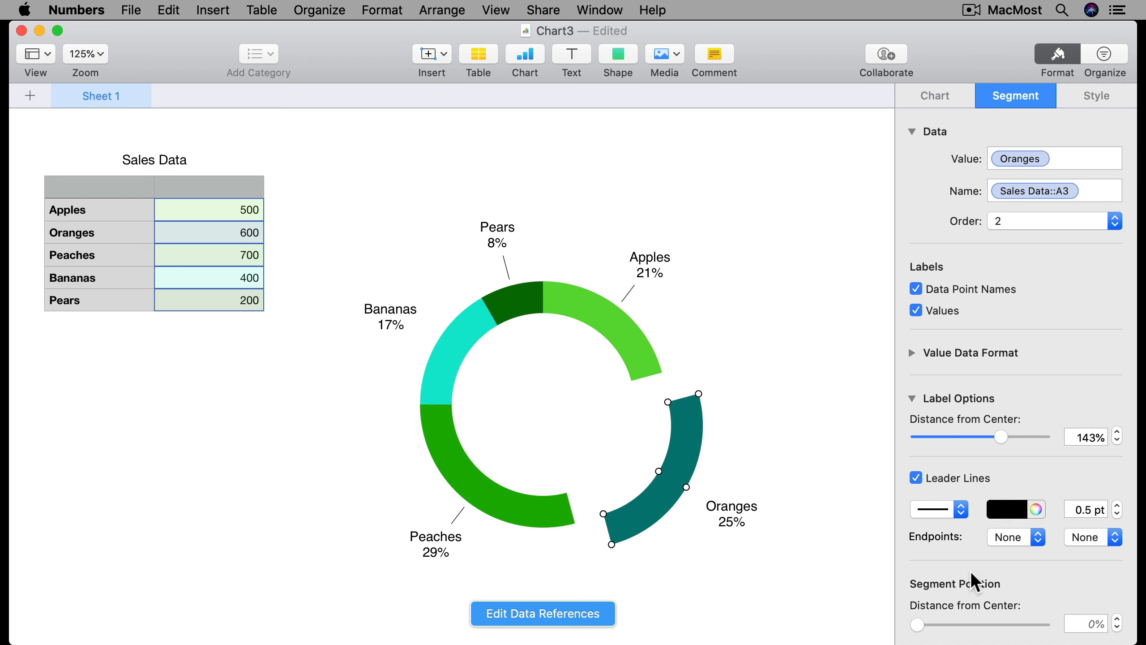
{"action": "scroll", "coordinate": [973, 578], "scroll_direction": "down", "scroll_amount": 2}
{"action": "mouse_move", "coordinate": [918, 606]}
{"action": "left_mouse_down"}
{"action": "mouse_move", "coordinate": [940, 605]}
{"action": "mouse_move", "coordinate": [916, 605]}
{"action": "left_mouse_up"}
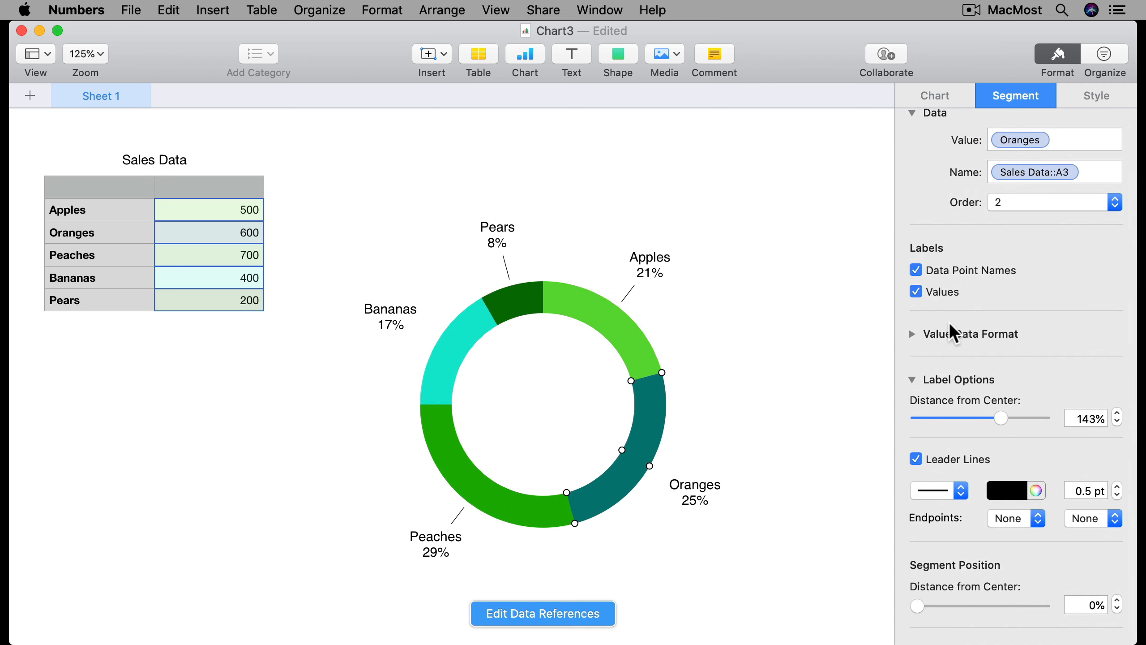
Step: Hide the value in the Oranges segment's label and show it again
{"action": "scroll", "coordinate": [949, 328], "scroll_direction": "up", "scroll_amount": 2}
{"action": "left_click", "coordinate": [944, 304]}
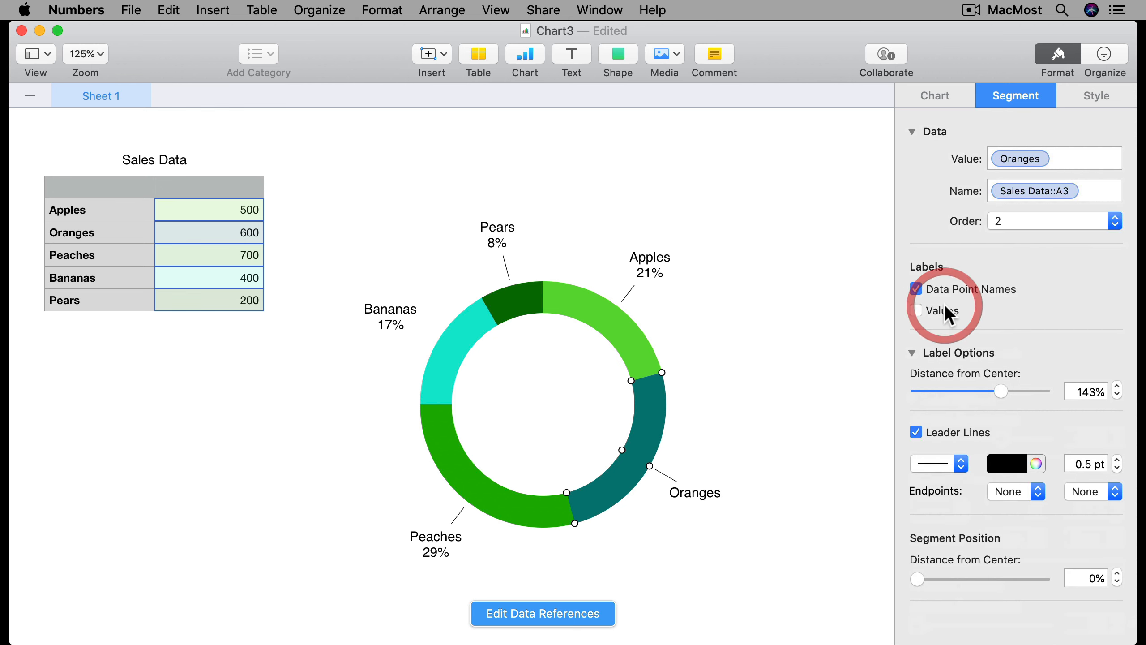
{"action": "left_click", "coordinate": [943, 304]}
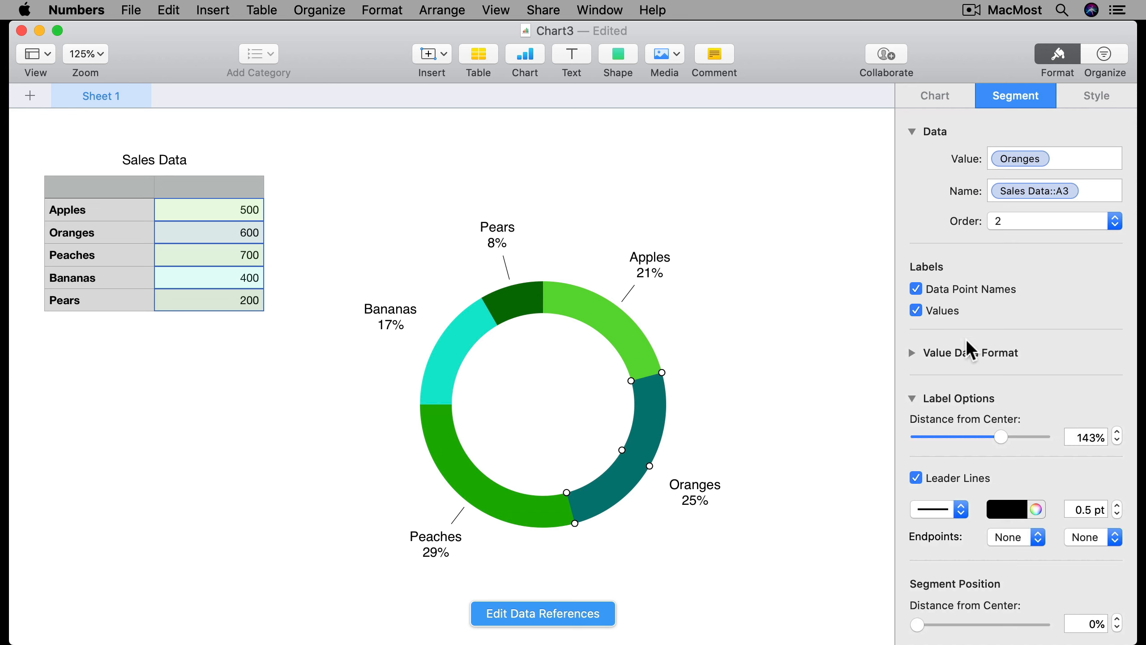
{"action": "scroll", "coordinate": [967, 345], "scroll_direction": "up", "scroll_amount": 2}
{"action": "scroll", "coordinate": [950, 373], "scroll_direction": "down", "scroll_amount": 2}
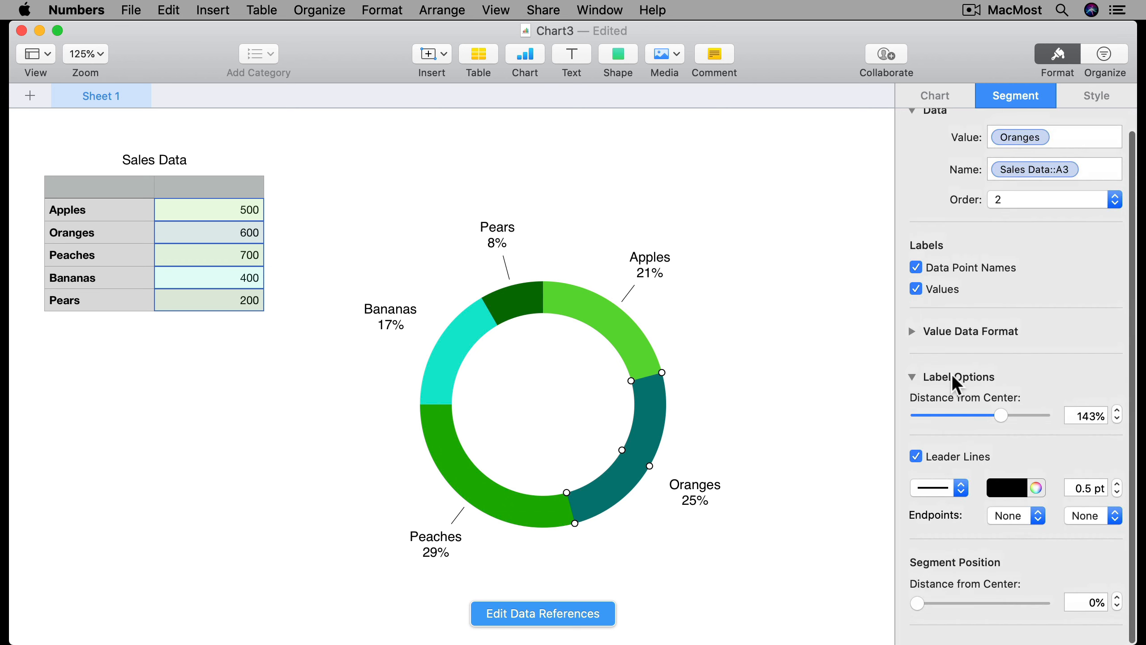
{"action": "scroll", "coordinate": [961, 303], "scroll_direction": "up", "scroll_amount": 2}
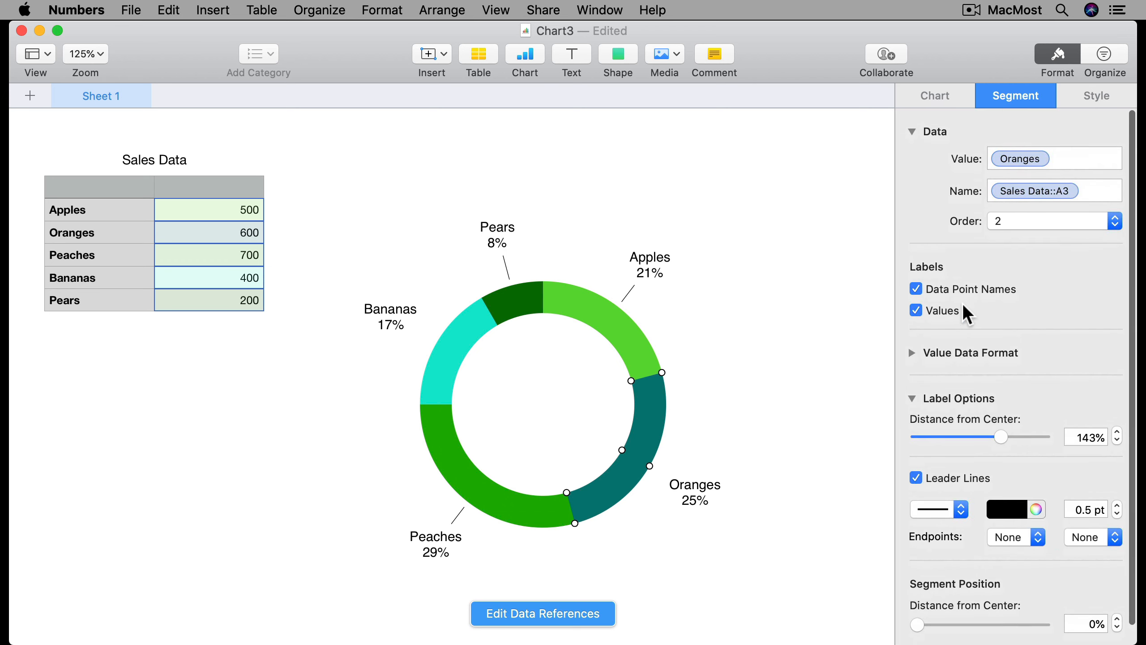
Step: Show the donut chart's title, and turn its legend on and off again
{"action": "left_click", "coordinate": [944, 87]}
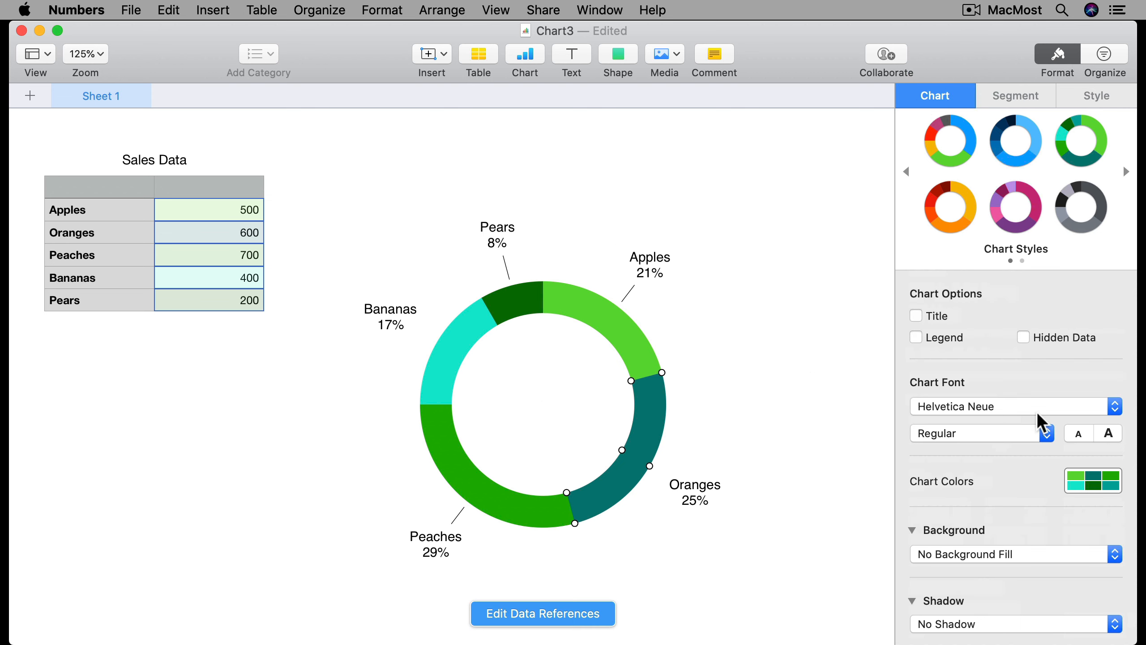
{"action": "left_click", "coordinate": [916, 316]}
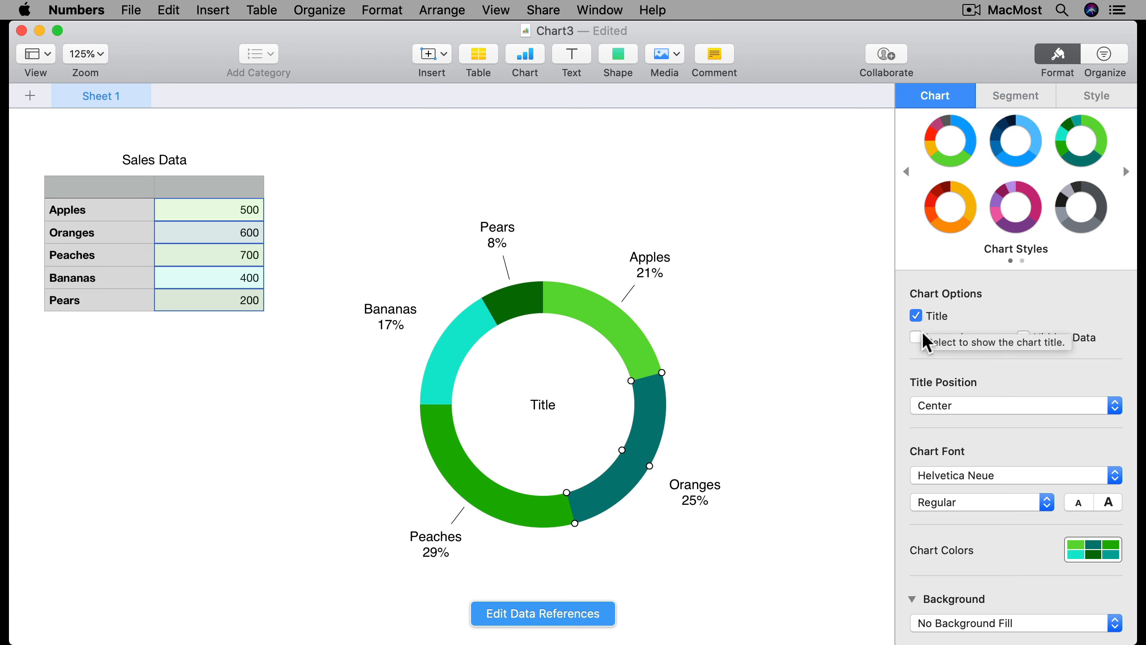
{"action": "left_click", "coordinate": [933, 340]}
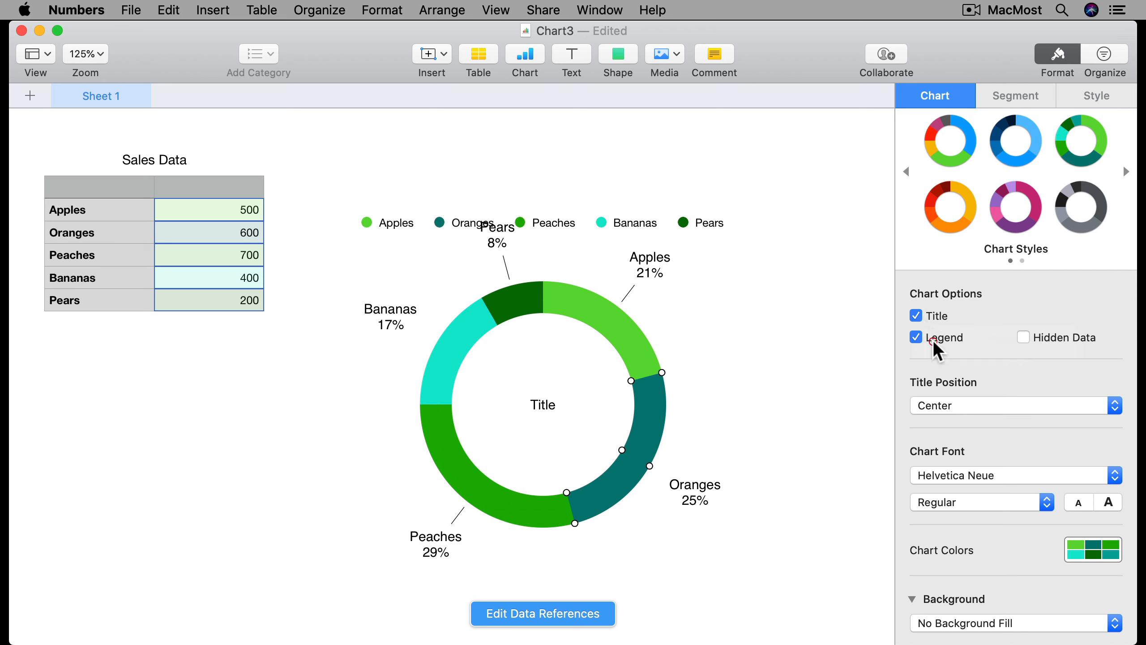
{"action": "left_click", "coordinate": [933, 340]}
Step: Try the chart title at the Top position and return it to Center
{"action": "left_click", "coordinate": [950, 405]}
{"action": "left_click", "coordinate": [948, 389]}
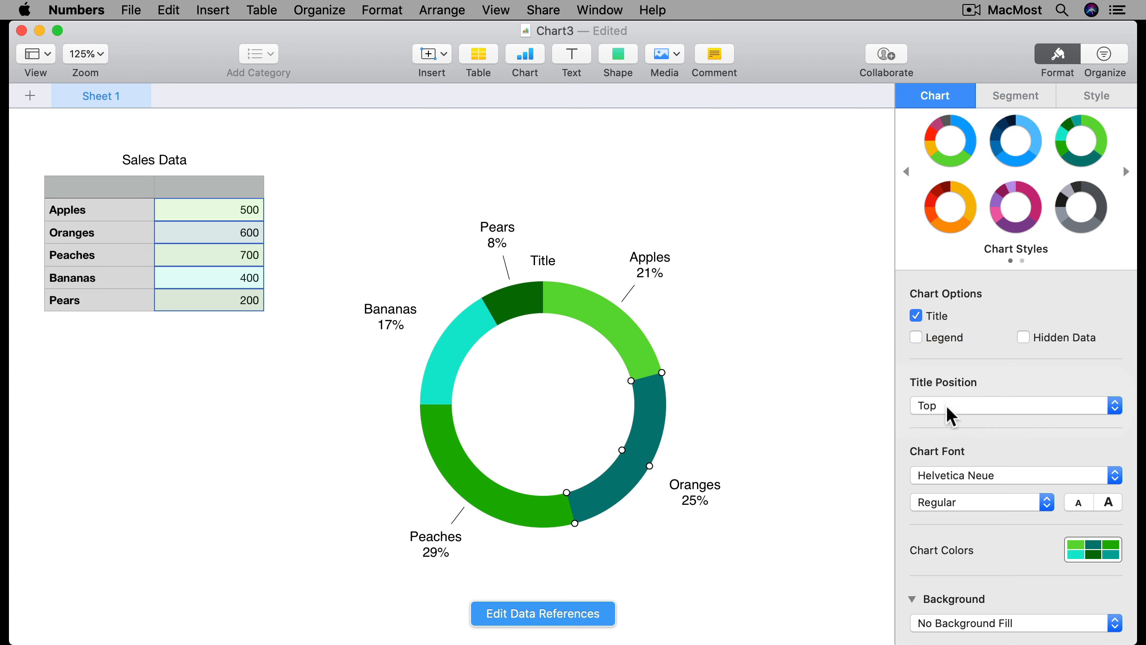
{"action": "left_click", "coordinate": [948, 405]}
{"action": "left_click", "coordinate": [948, 417]}
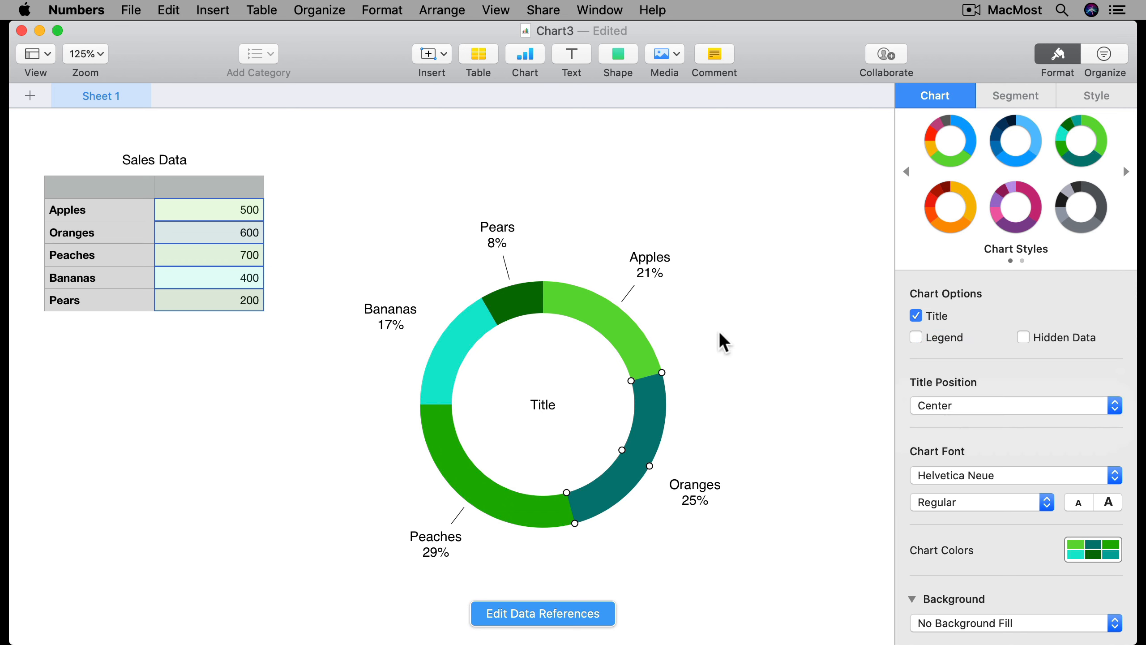